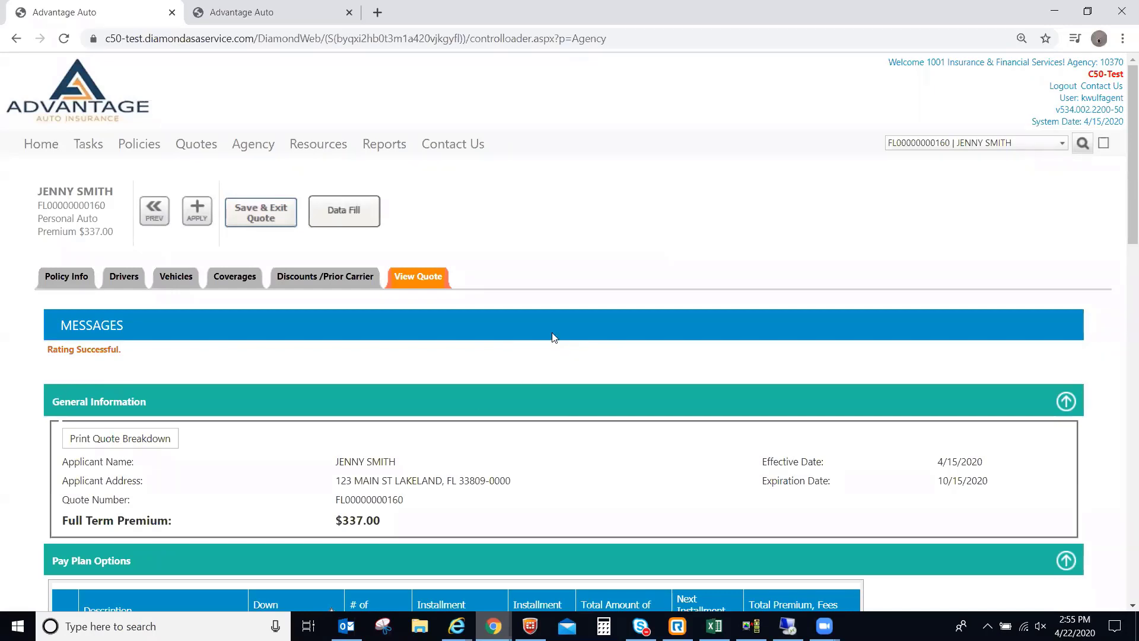
Apply the rated $337.00 quote to convert it into an application.
left_click(198, 217)
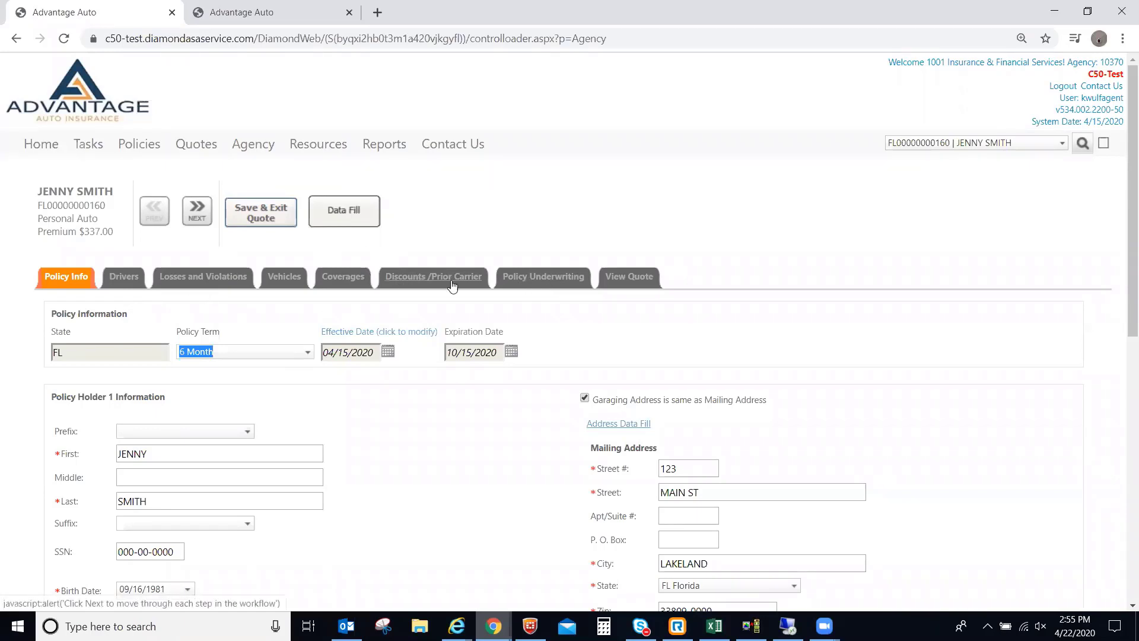
After reviewing the Policy Info details, go to the application's Drivers.
left_click(117, 281)
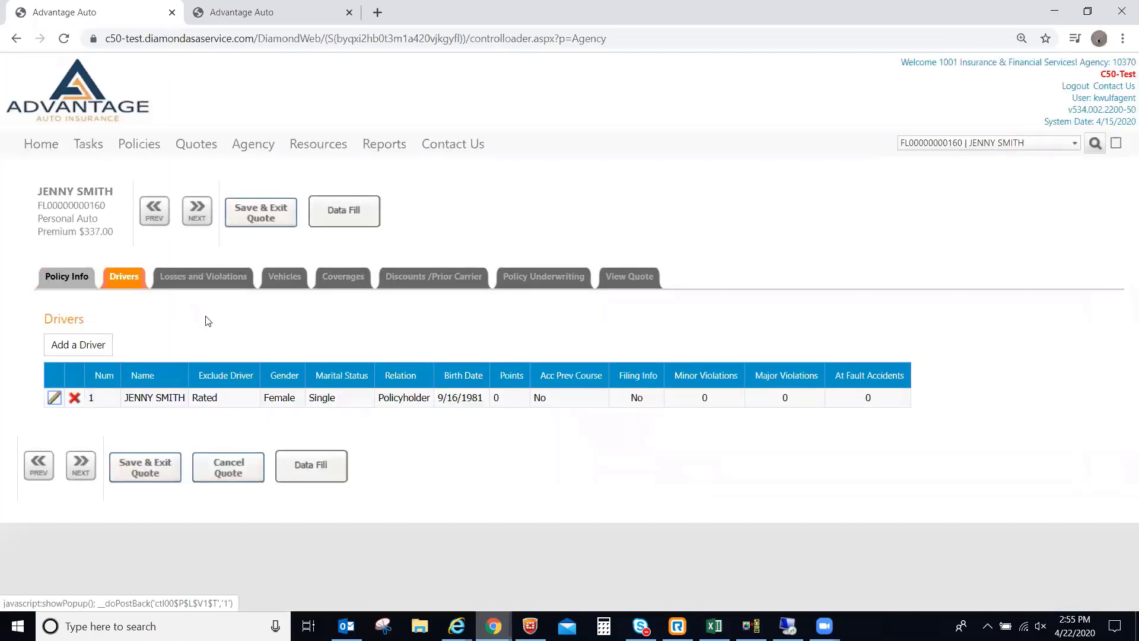
Resave the policyholder driver unchanged, then go to Losses and Violations.
left_click(55, 402)
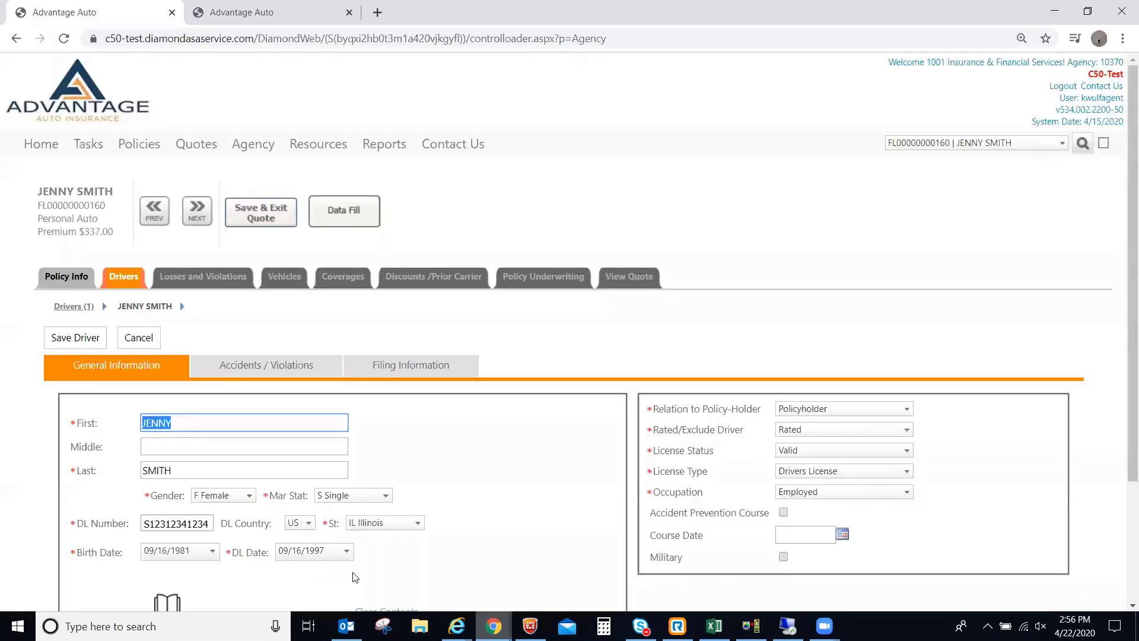
left_click(68, 342)
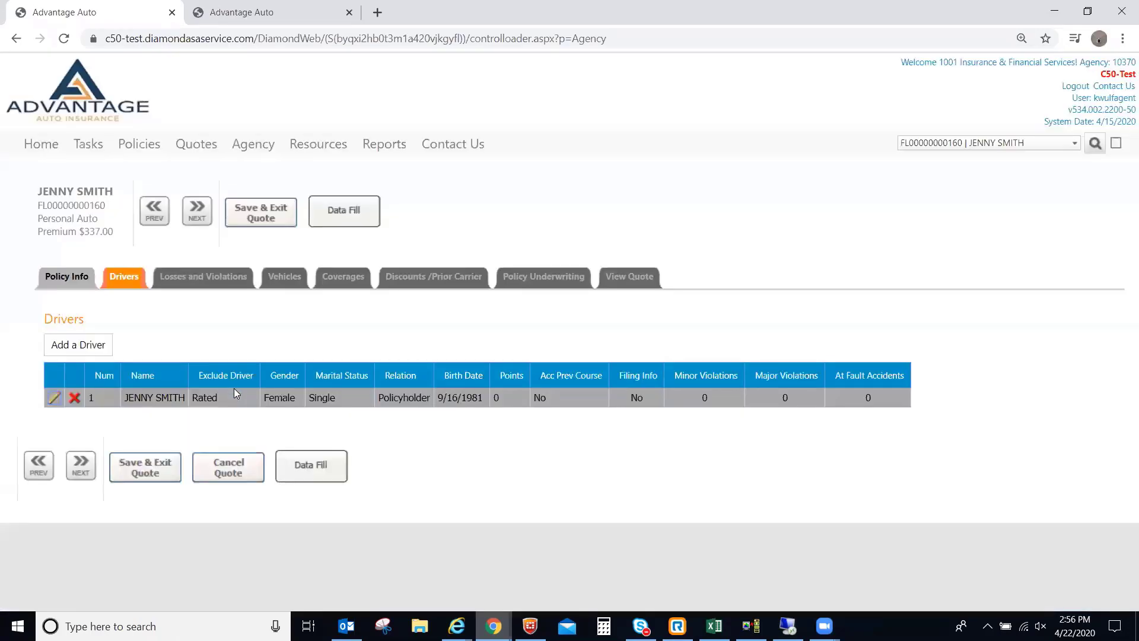
left_click(185, 282)
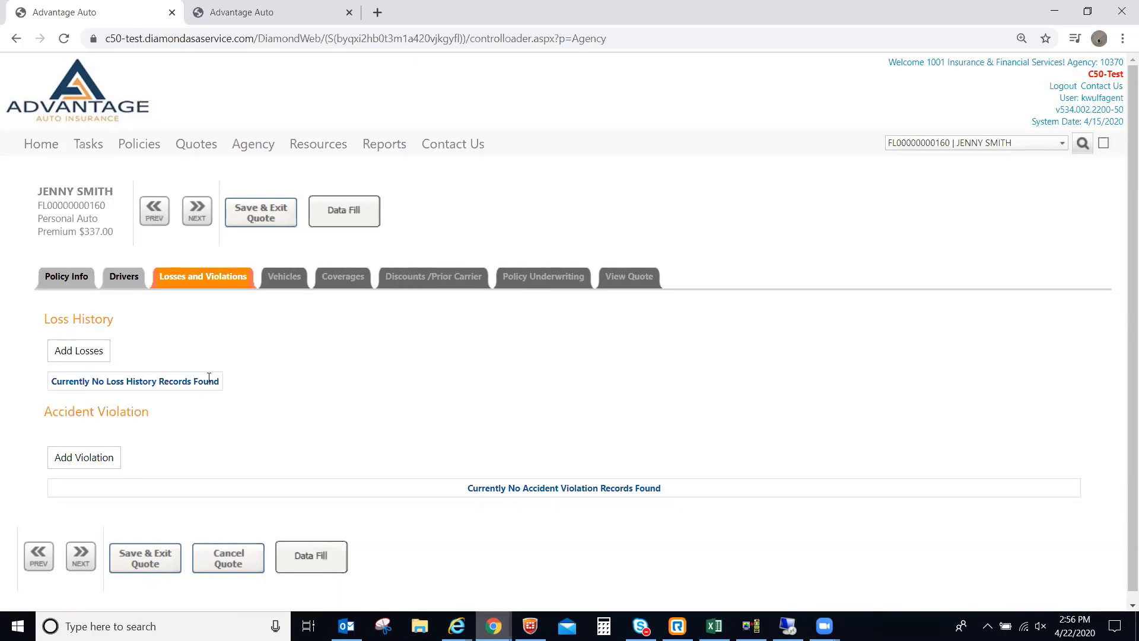
Resave the 2020 Non Owned vehicle, leaving Damage blank.
left_click(283, 288)
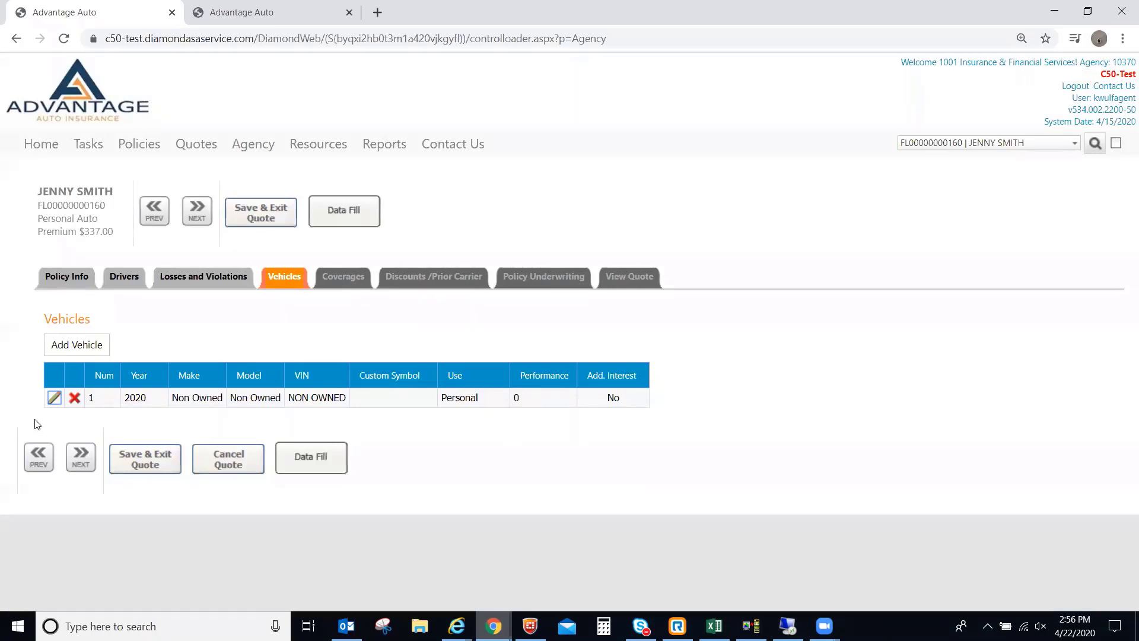
left_click(54, 398)
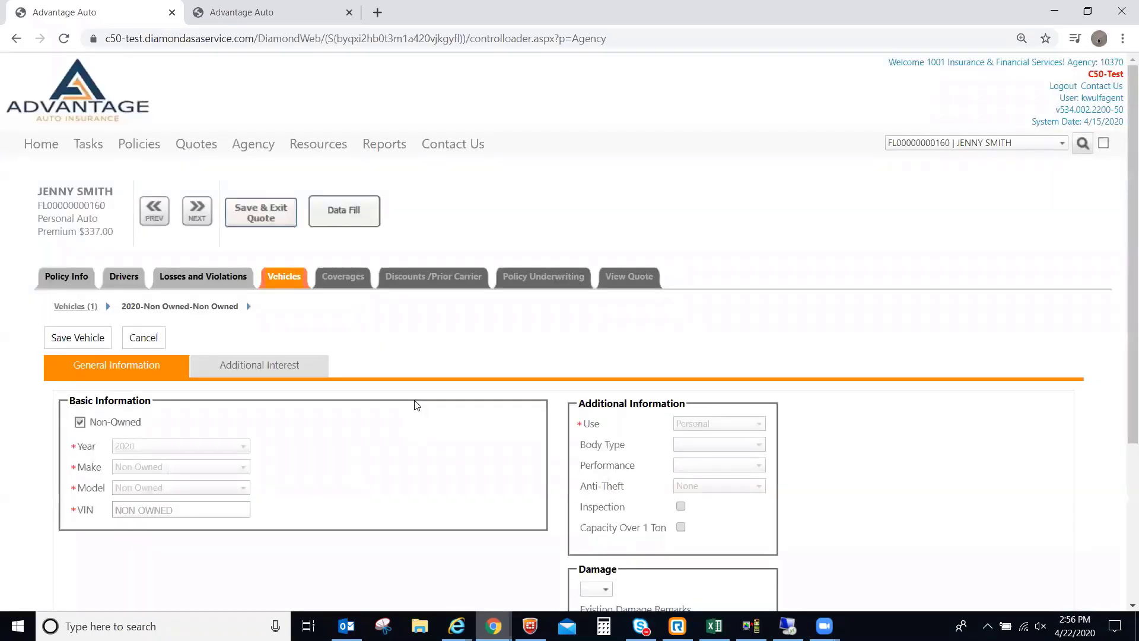
left_click(609, 590)
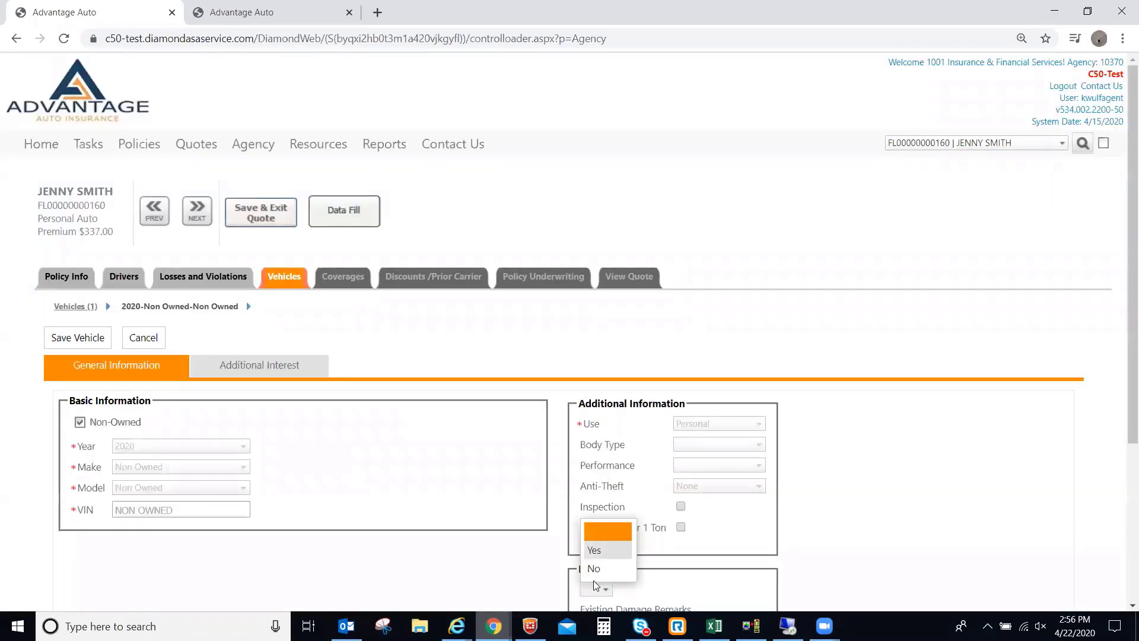
left_click(494, 560)
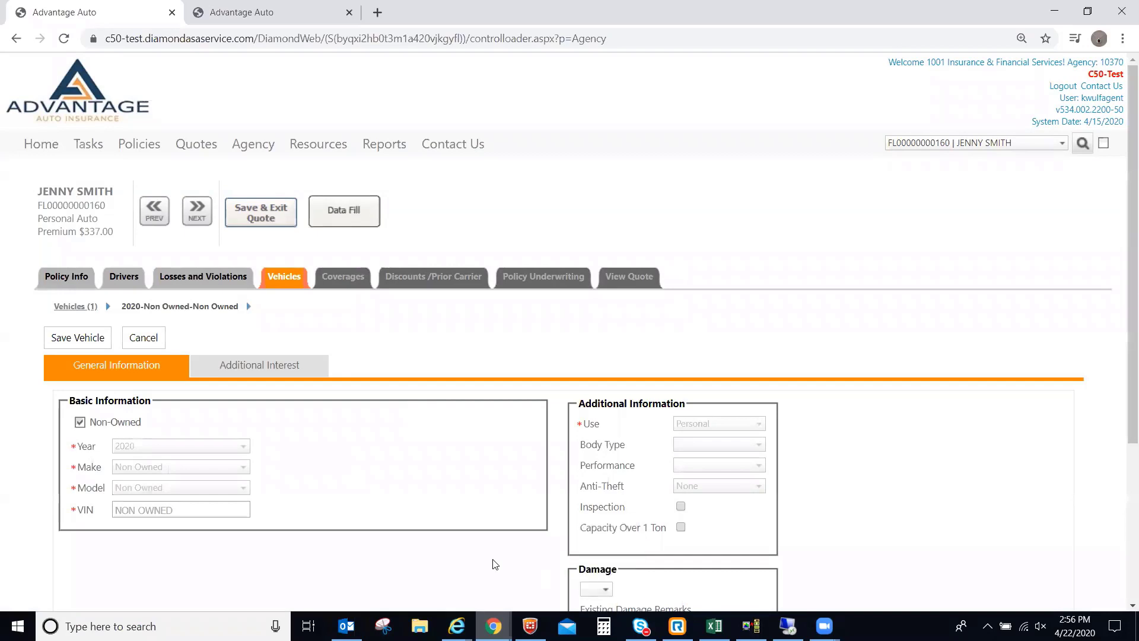
left_click(77, 337)
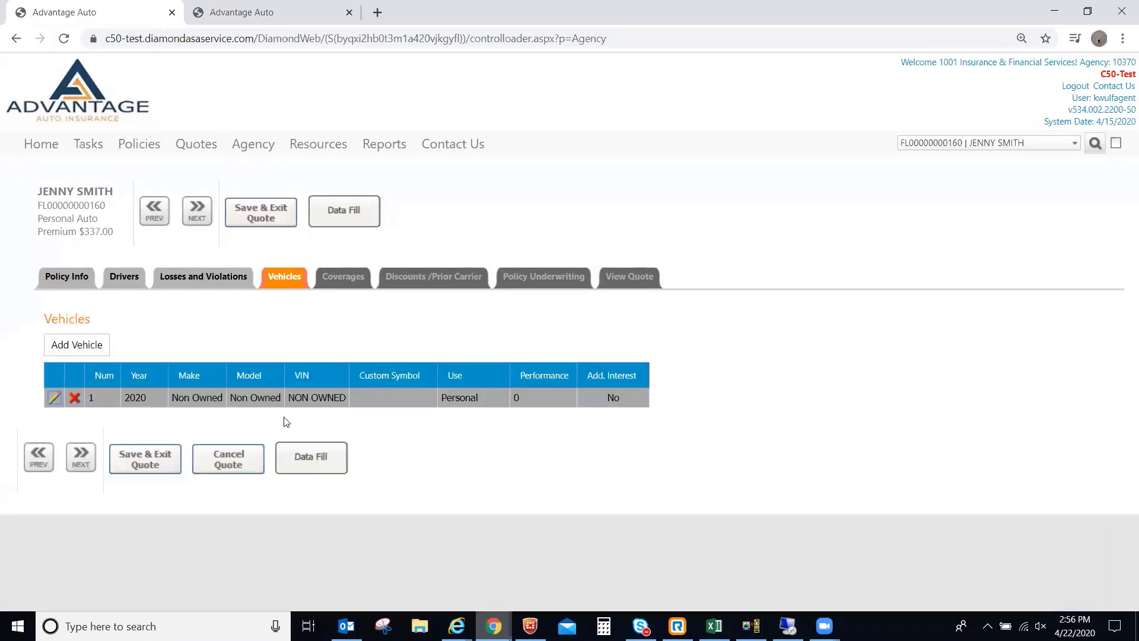
Review coverages, then tick Use Current Carrier Information? under Discounts/Prior Carrier.
left_click(342, 288)
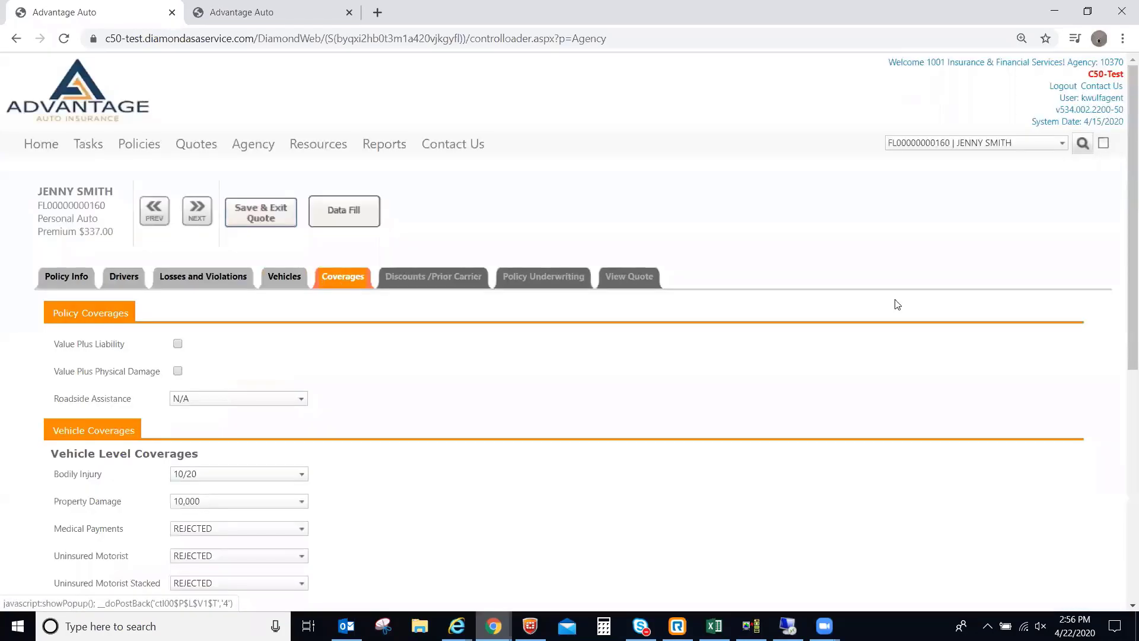
left_click_drag(1121, 466, 1114, 247)
left_click(423, 281)
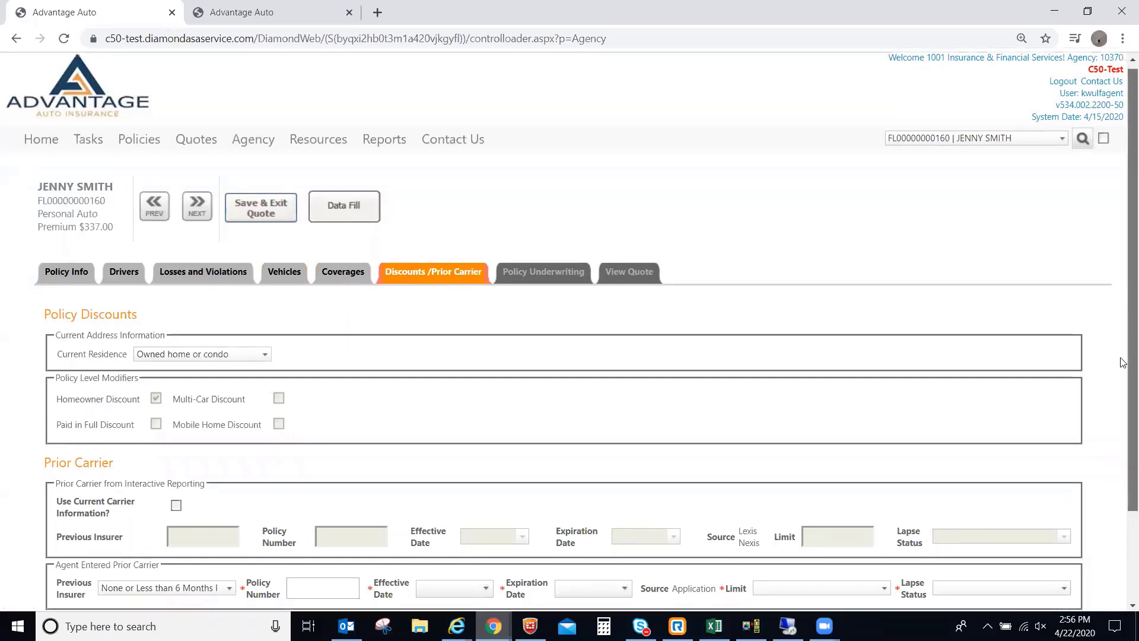
scroll(1123, 362, "down", 2)
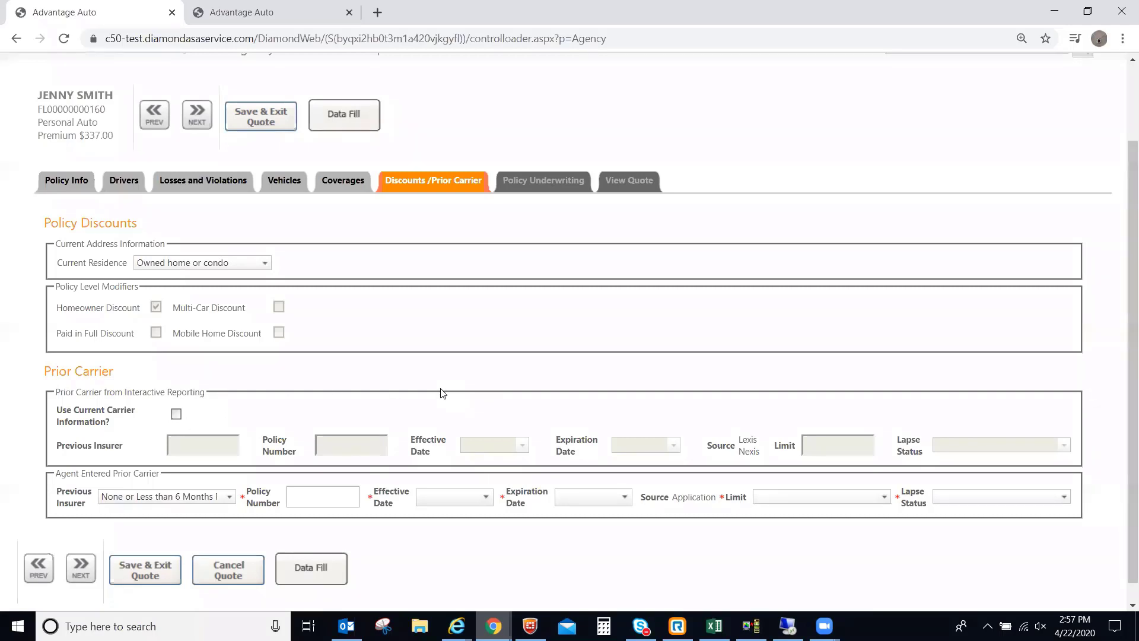
left_click(176, 414)
Untick Use Current Carrier Information?, then move on to Policy Underwriting.
left_click(175, 413)
left_click(544, 181)
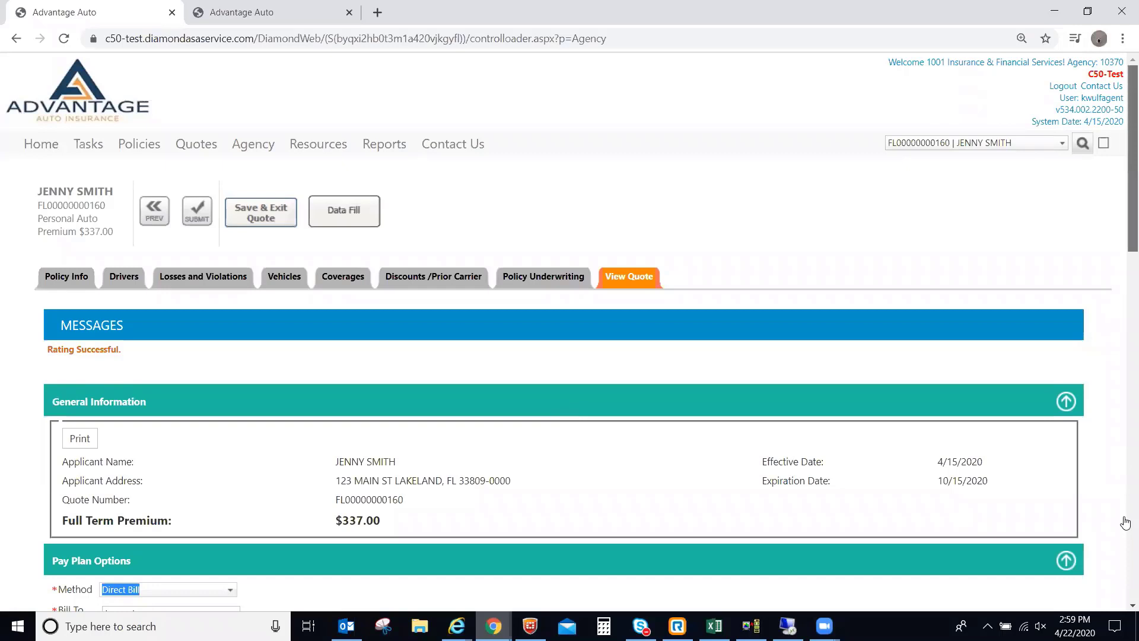
Scroll down the quote view toward the Pay Plan Options.
scroll(934, 303, "down", 3)
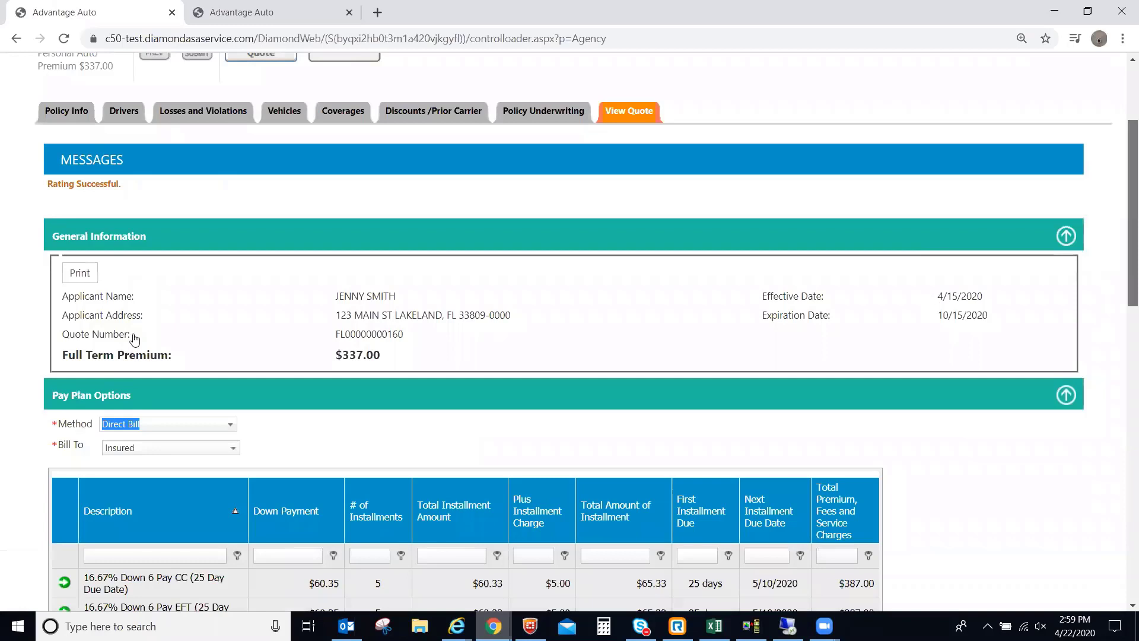
scroll(136, 340, "down", 5)
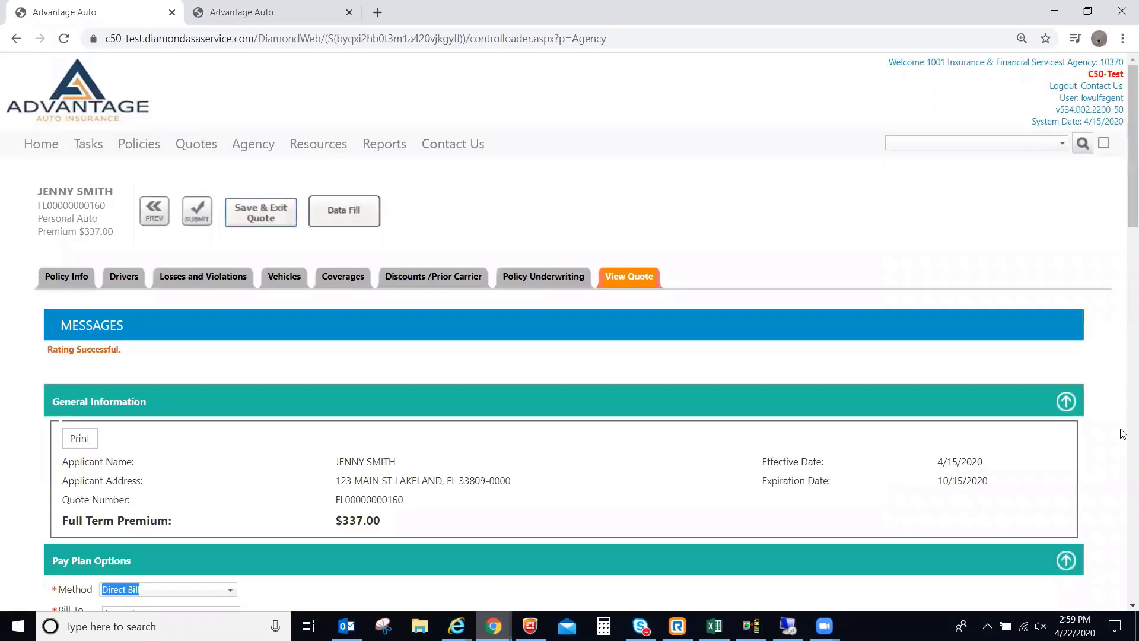
scroll(115, 359, "down", 10)
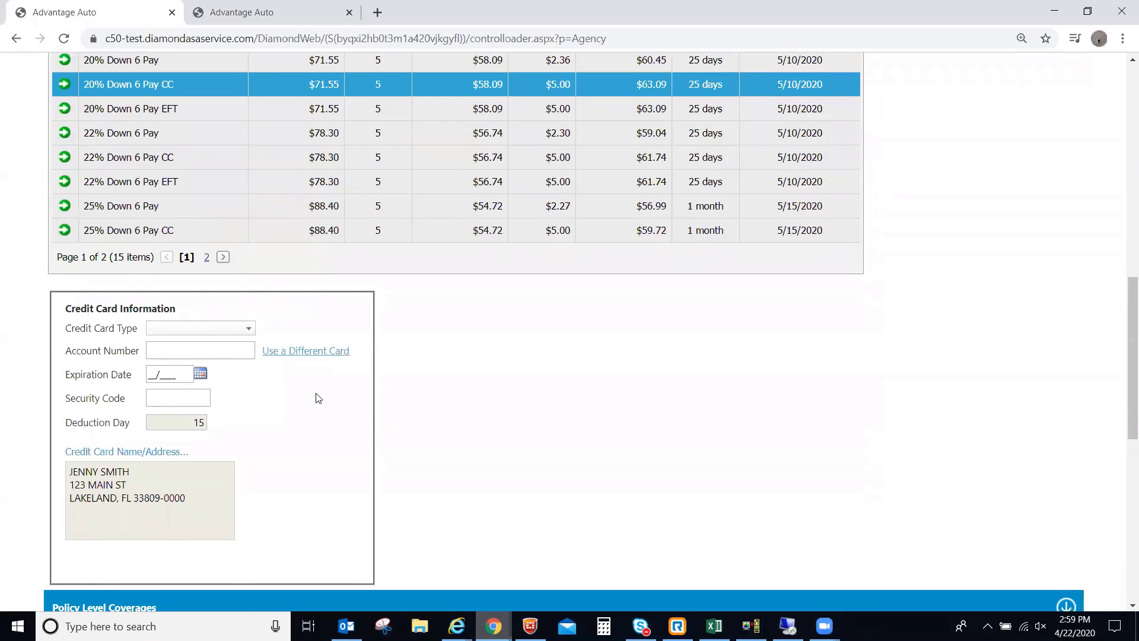
scroll(1123, 260, "up", 1)
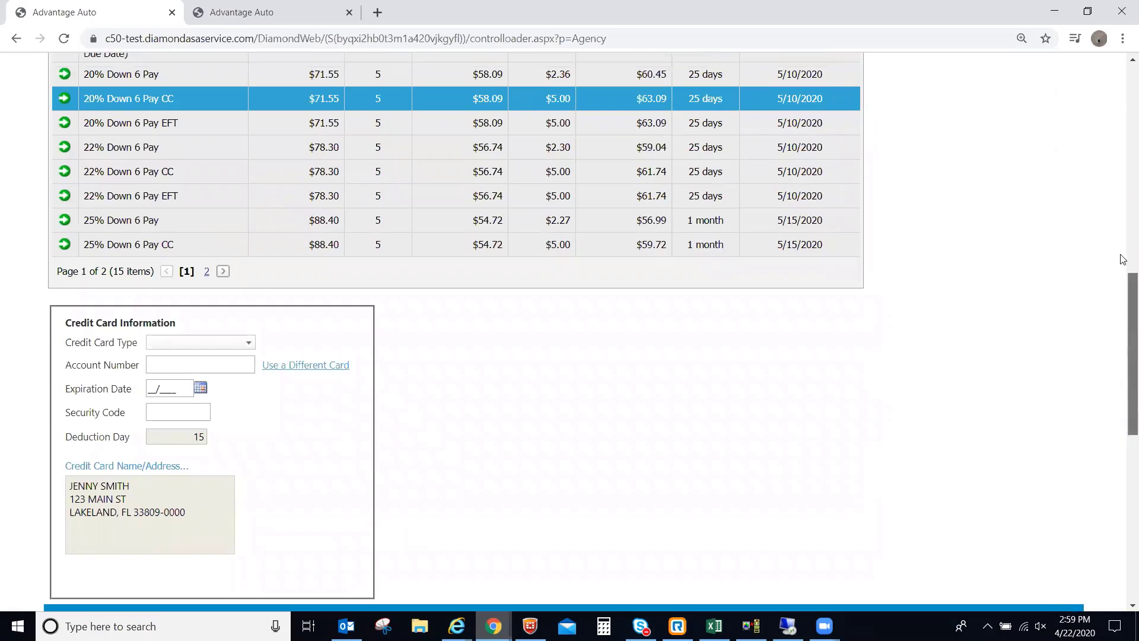
scroll(1123, 315, "up", 6)
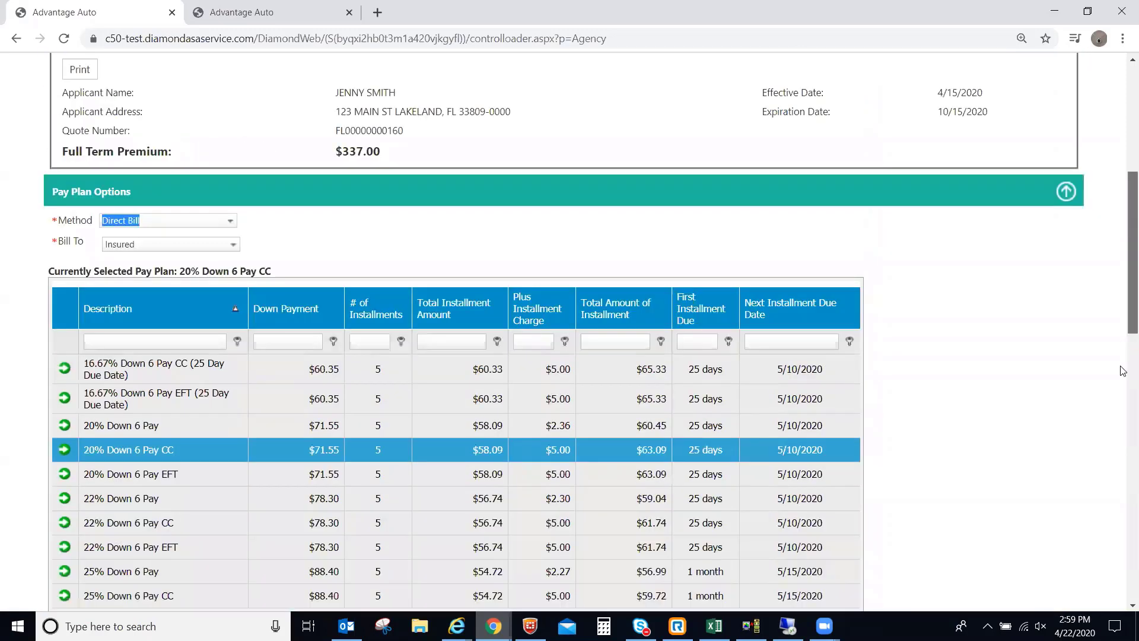
scroll(1123, 371, "down", 1)
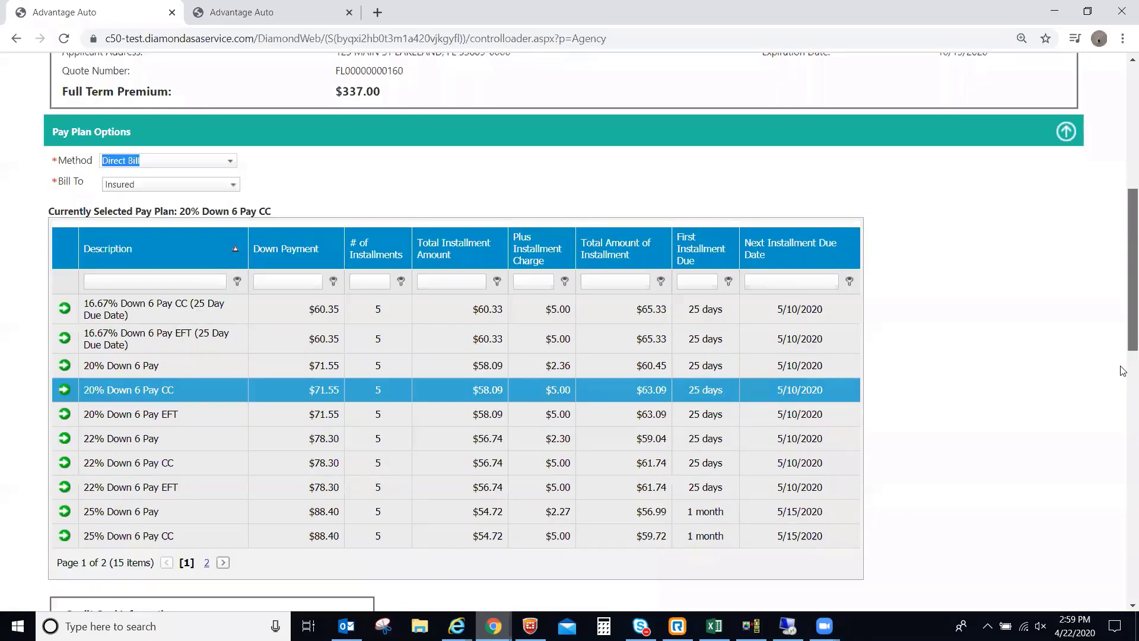
scroll(1123, 371, "down", 4)
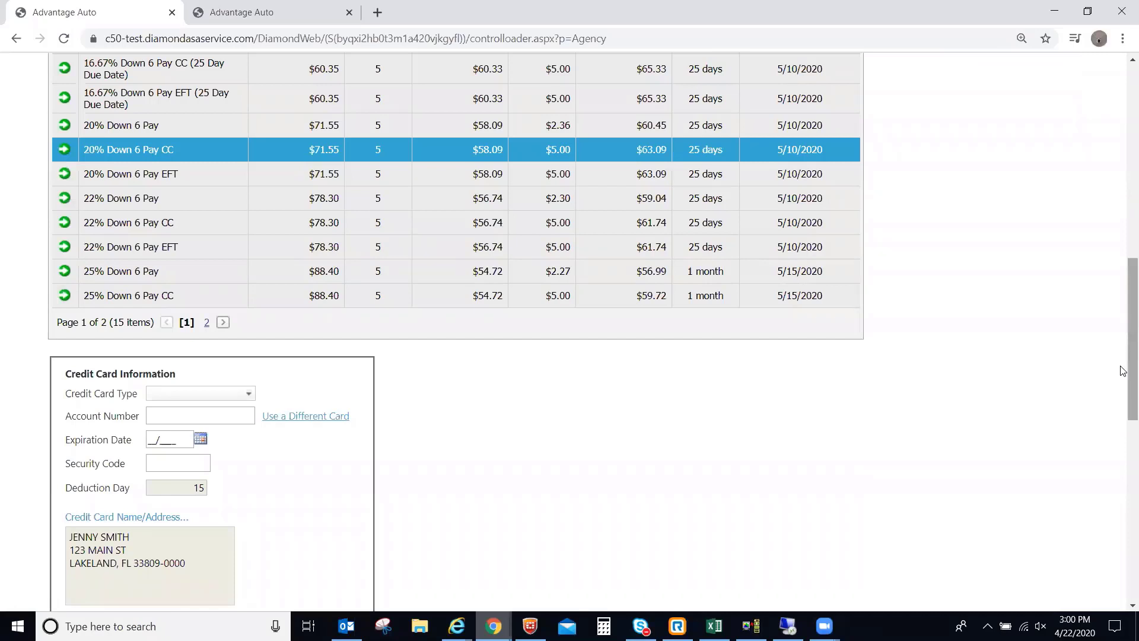
Select the 20% Down 6 Pay plan: $71.55 down and five $60.45 installments.
scroll(1123, 374, "up", 1)
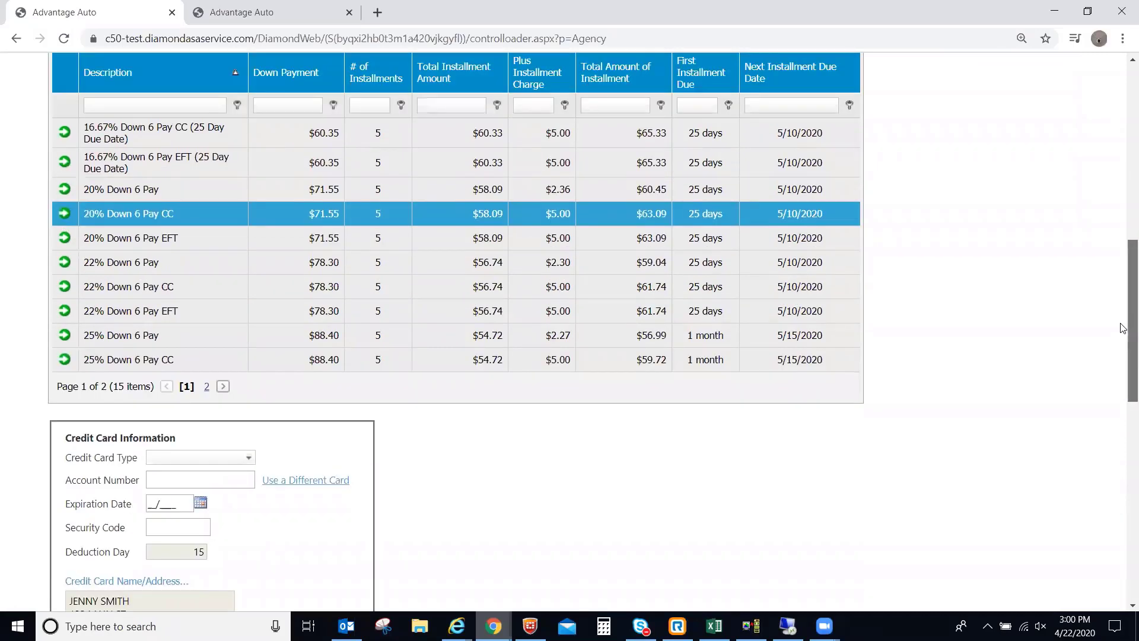
scroll(71, 299, "up", 1)
scroll(65, 302, "up", 1)
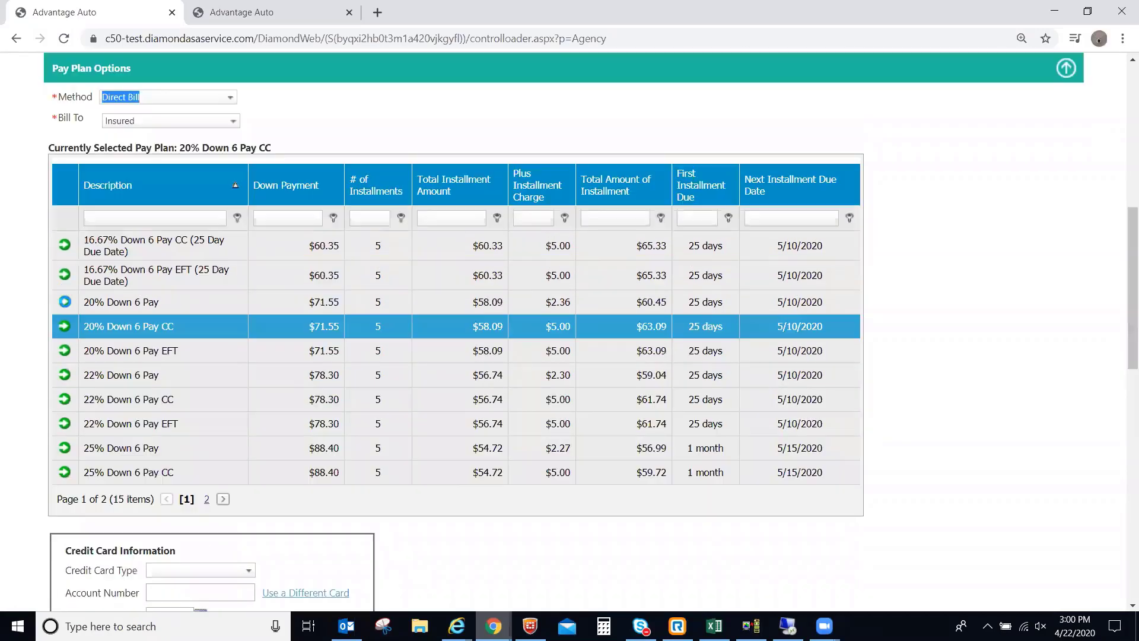
left_click(64, 301)
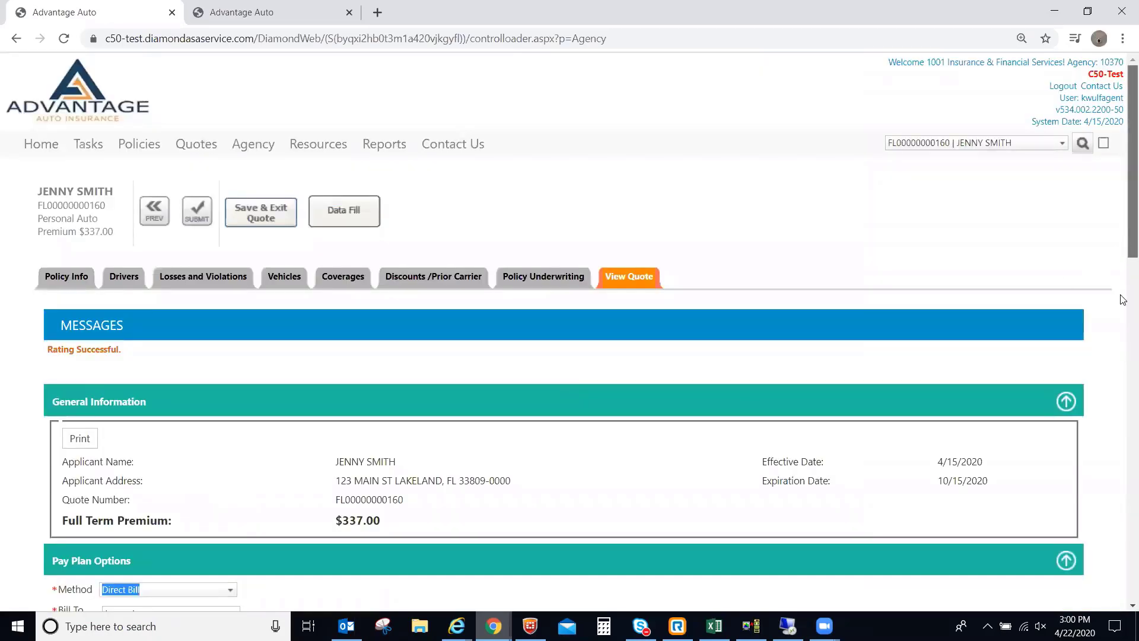
scroll(1123, 460, "down", 3)
scroll(1123, 308, "down", 5)
scroll(1123, 415, "up", 5)
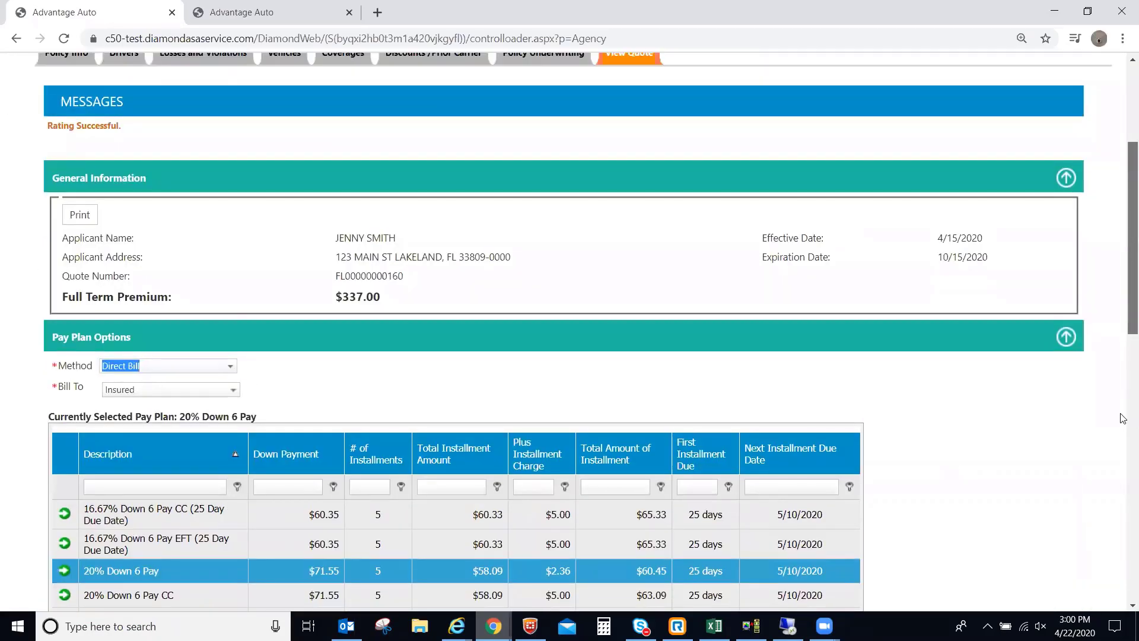
scroll(1122, 315, "down", 5)
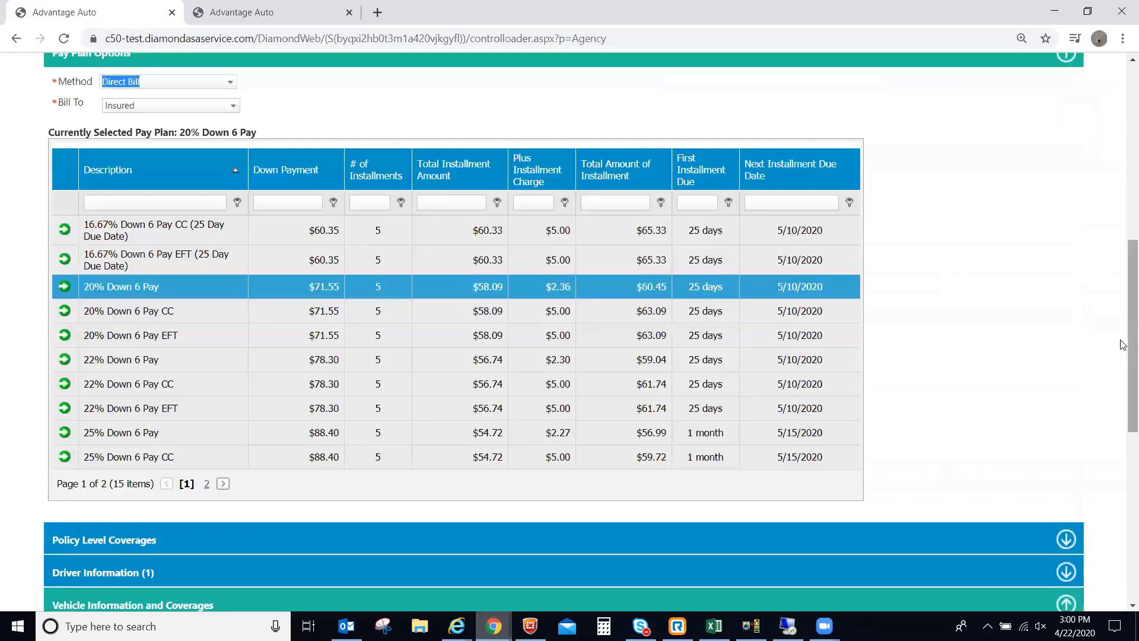
scroll(1123, 237, "up", 6)
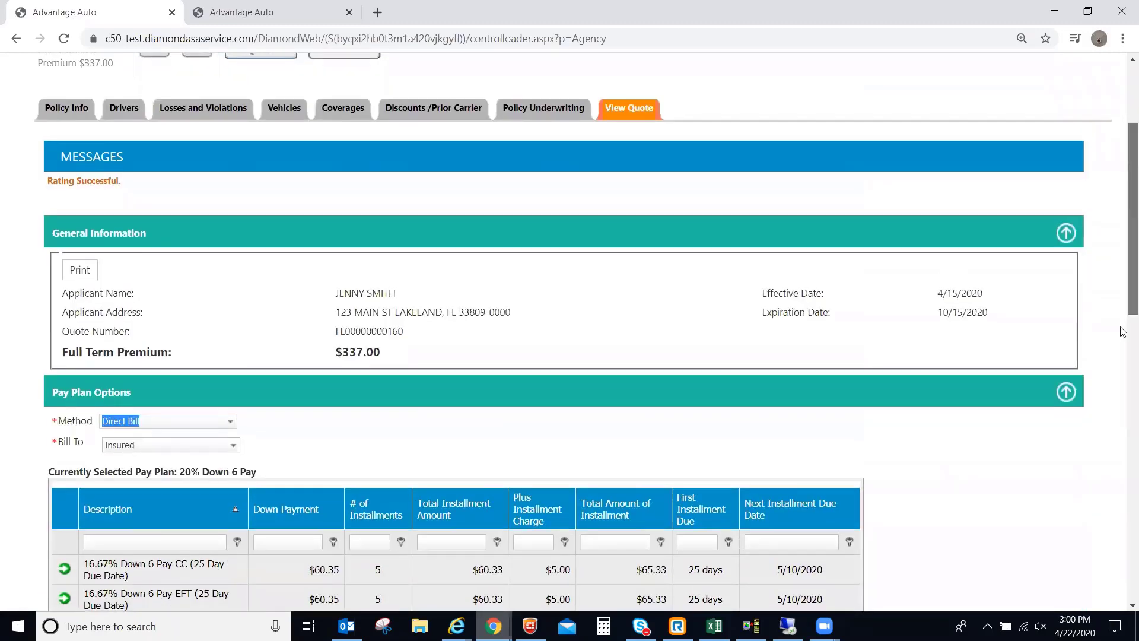
scroll(1124, 368, "down", 3)
scroll(1123, 369, "down", 2)
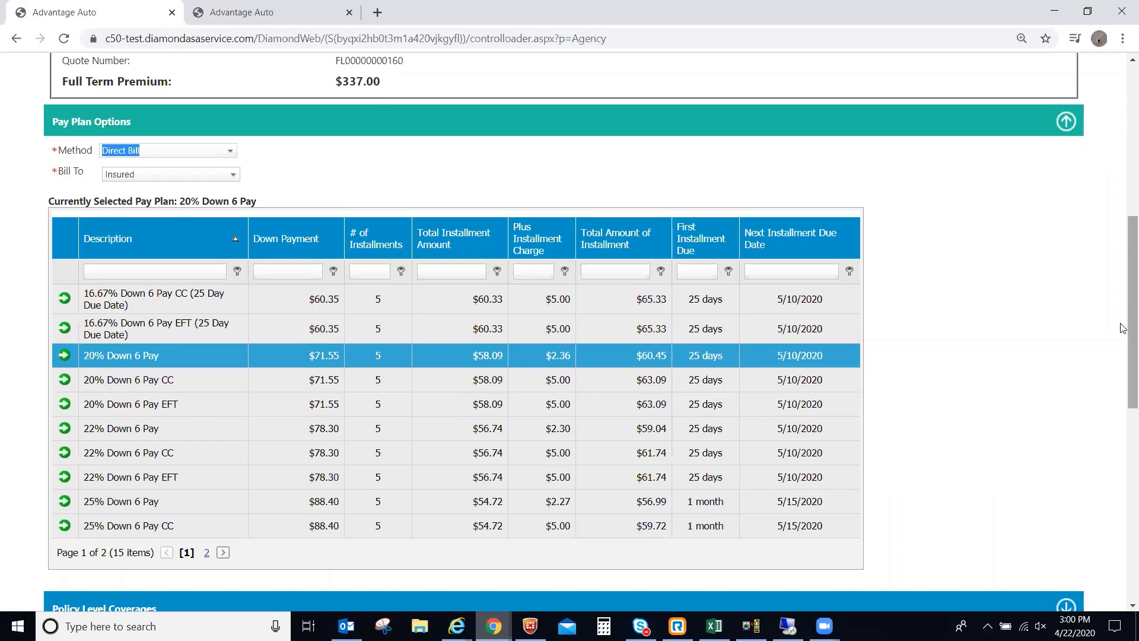
scroll(1123, 329, "up", 2)
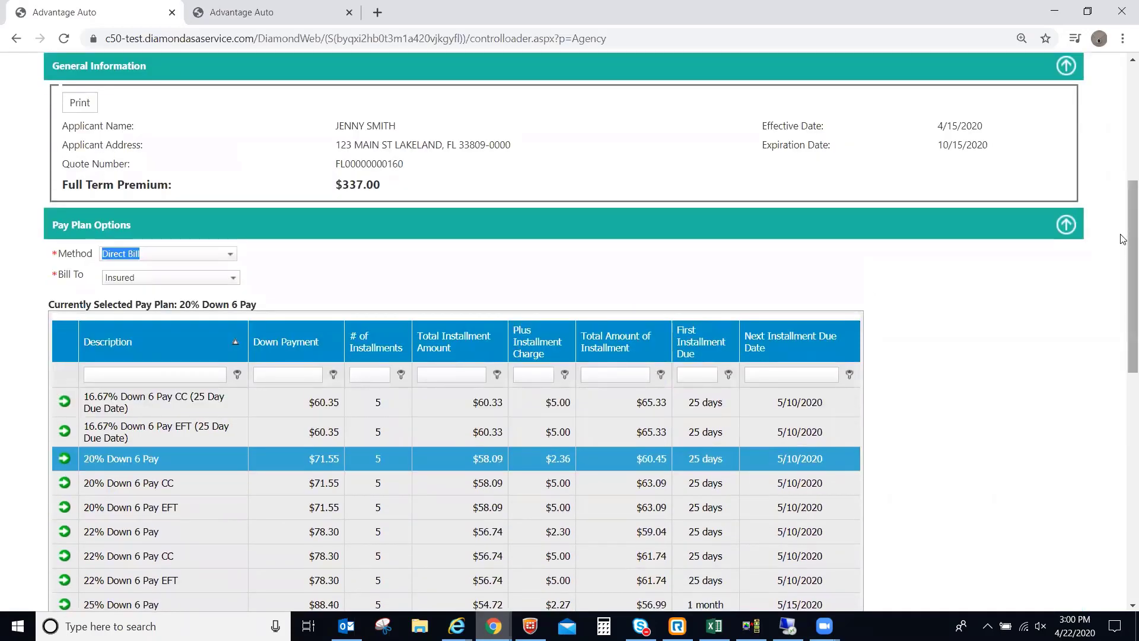
scroll(433, 292, "up", 5)
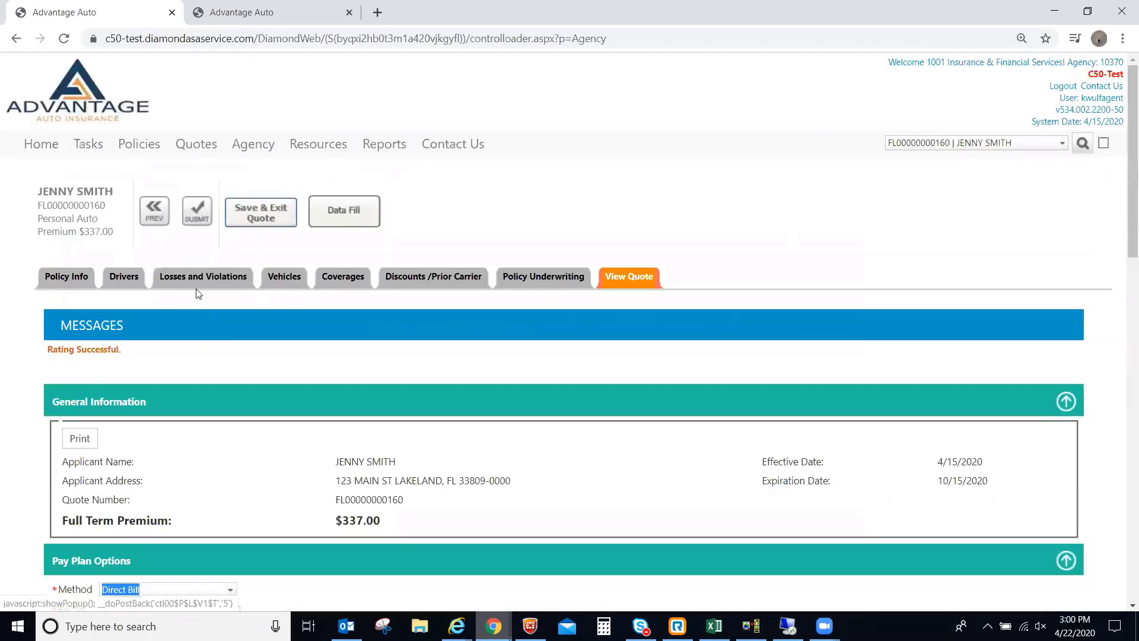
Submit the $337.00 quote to bring up the no-further-changes confirmation.
left_click(197, 221)
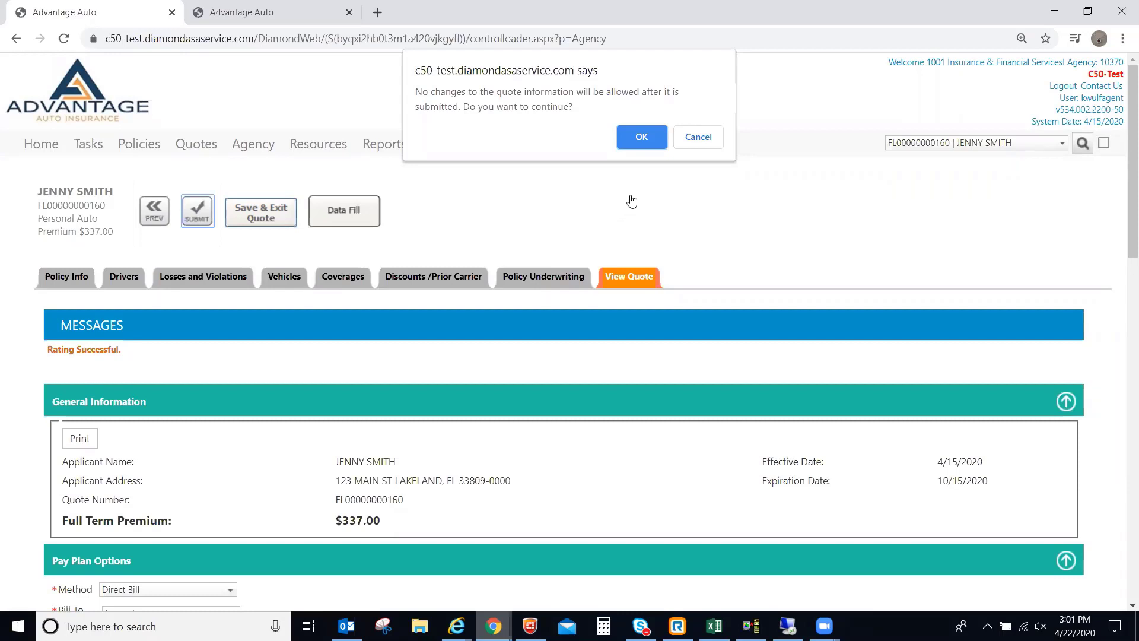
Confirm the submission and review the re-rated $484.00 quote's MVR and CLUE messages.
left_click(642, 136)
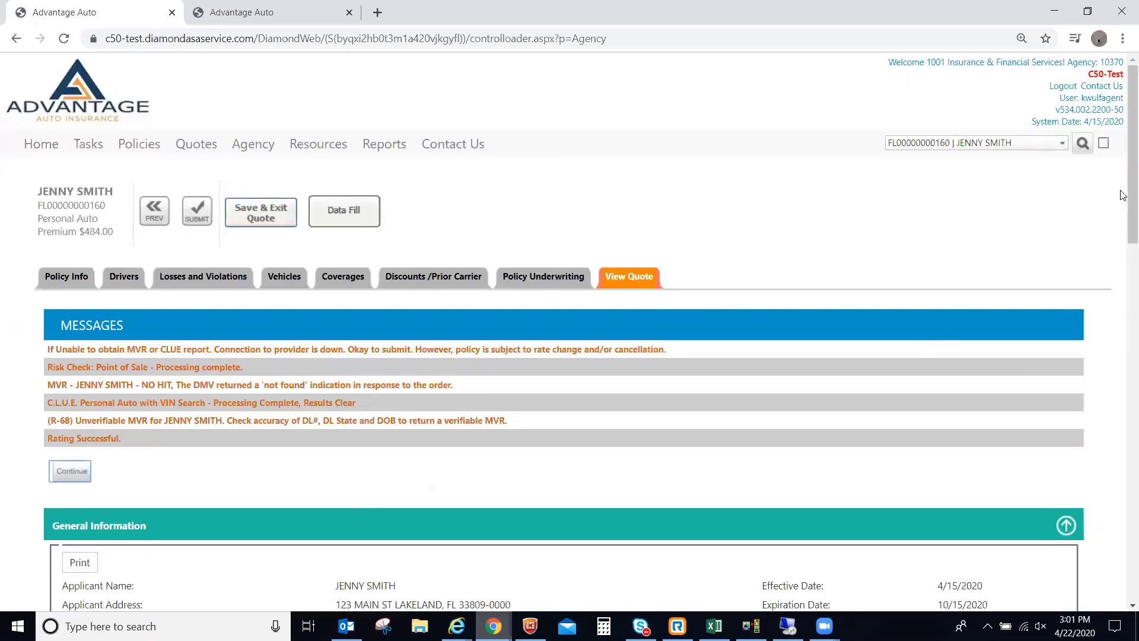
scroll(1123, 285, "down", 4)
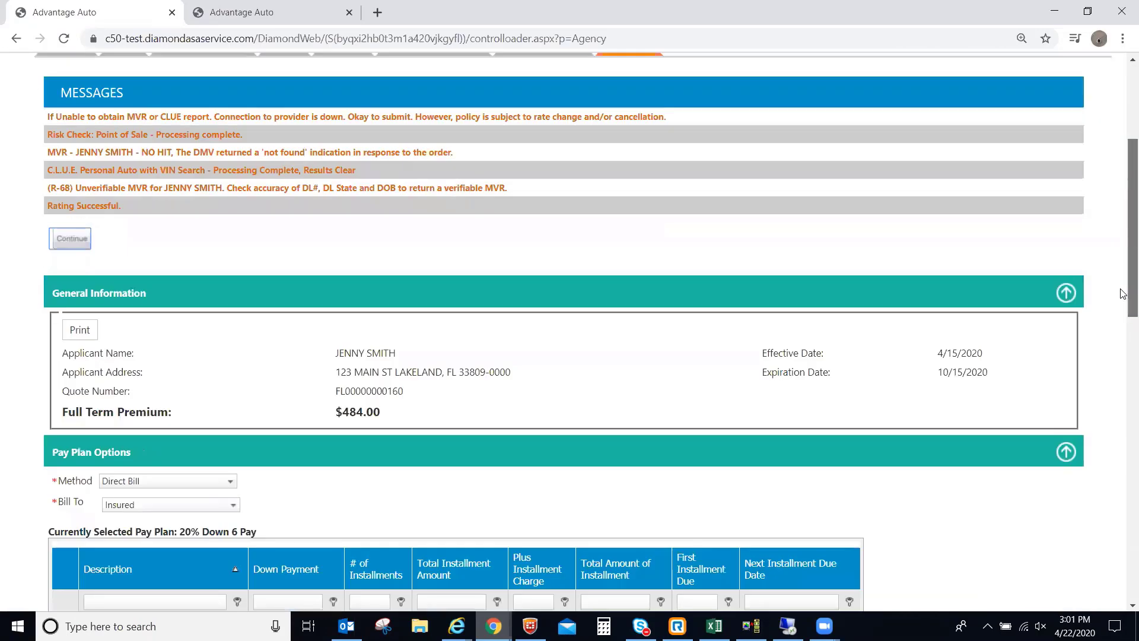
scroll(1123, 293, "up", 1)
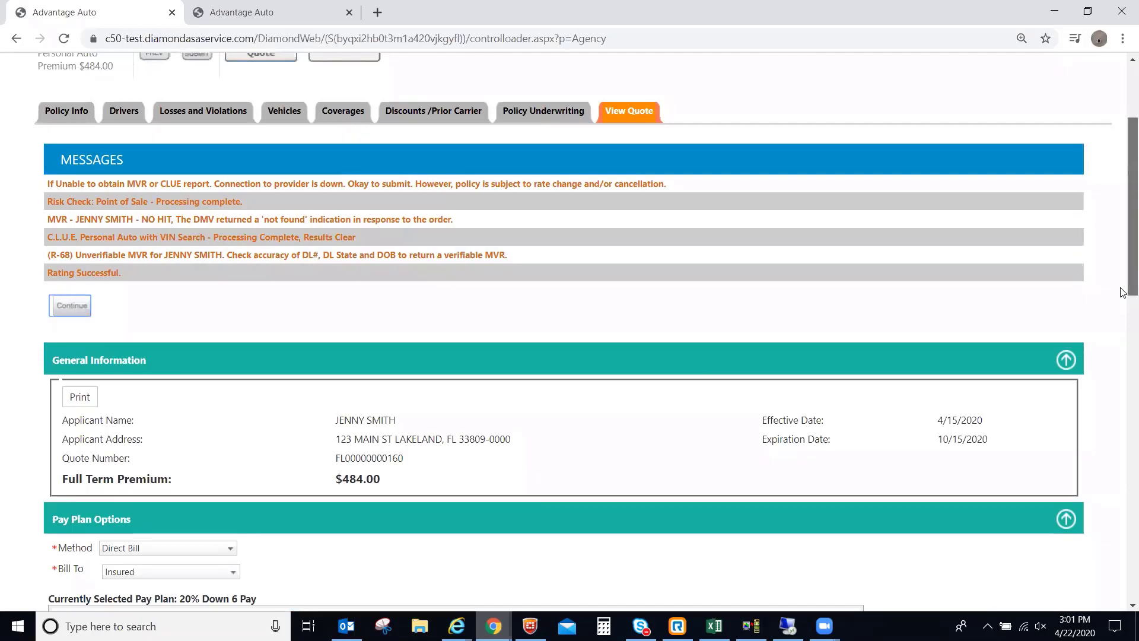
left_click_drag(1123, 293, 1124, 220)
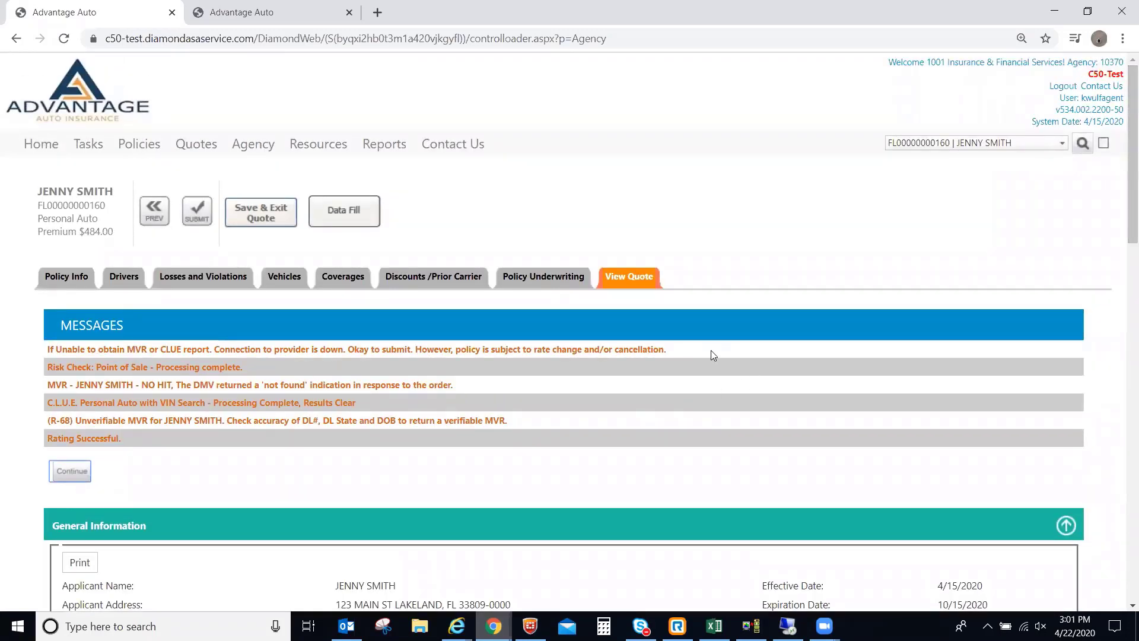
Select the first warning message's text, then open Losses and Violations details.
left_click_drag(711, 350, 48, 350)
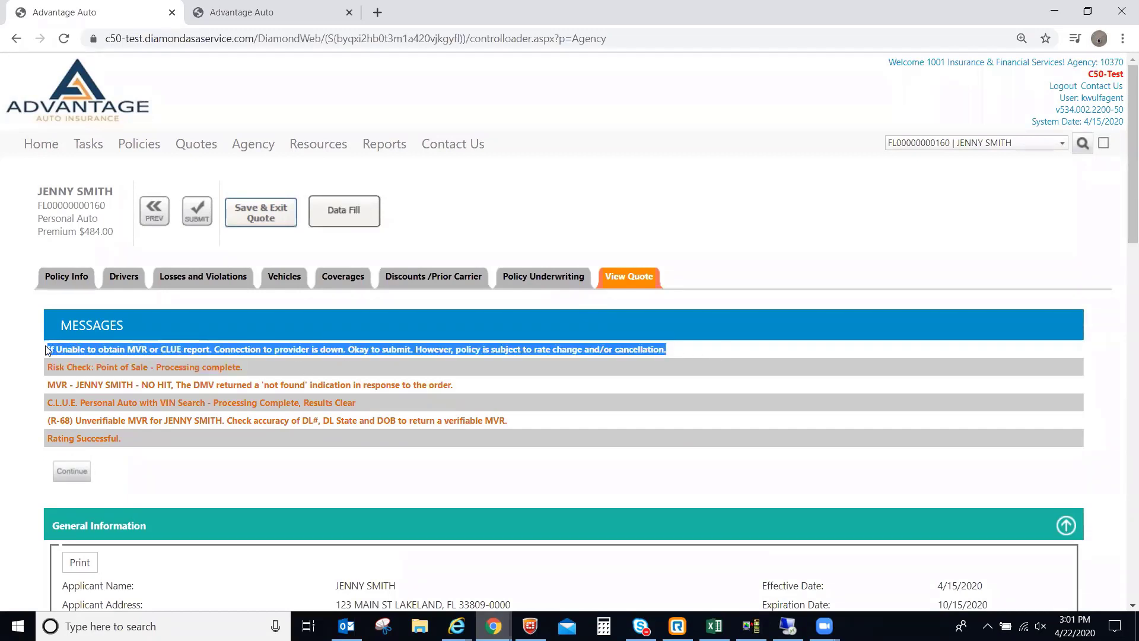
left_click(566, 379)
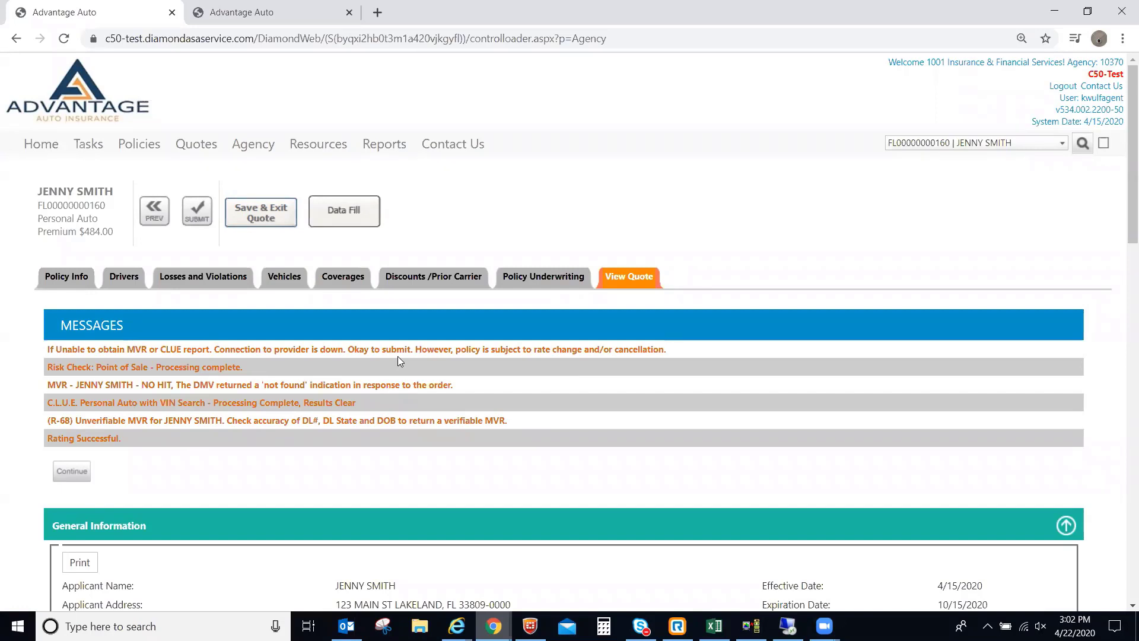
left_click(203, 277)
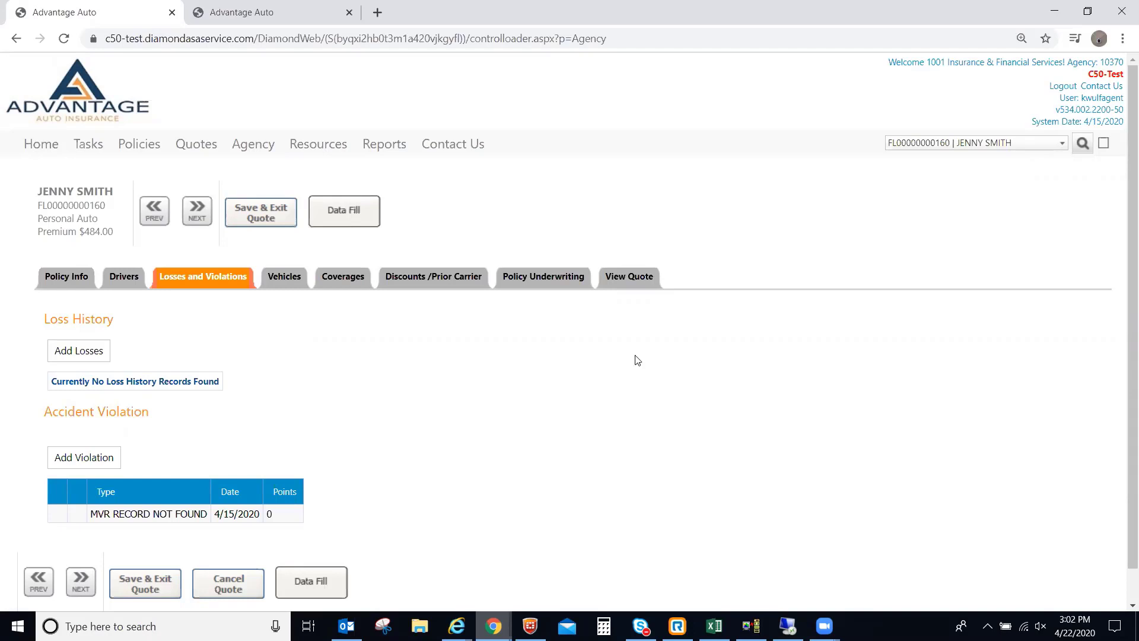
Go back to the $484.00 quote summary showing Rating Successful and the unverifiable-MVR warning.
left_click(626, 278)
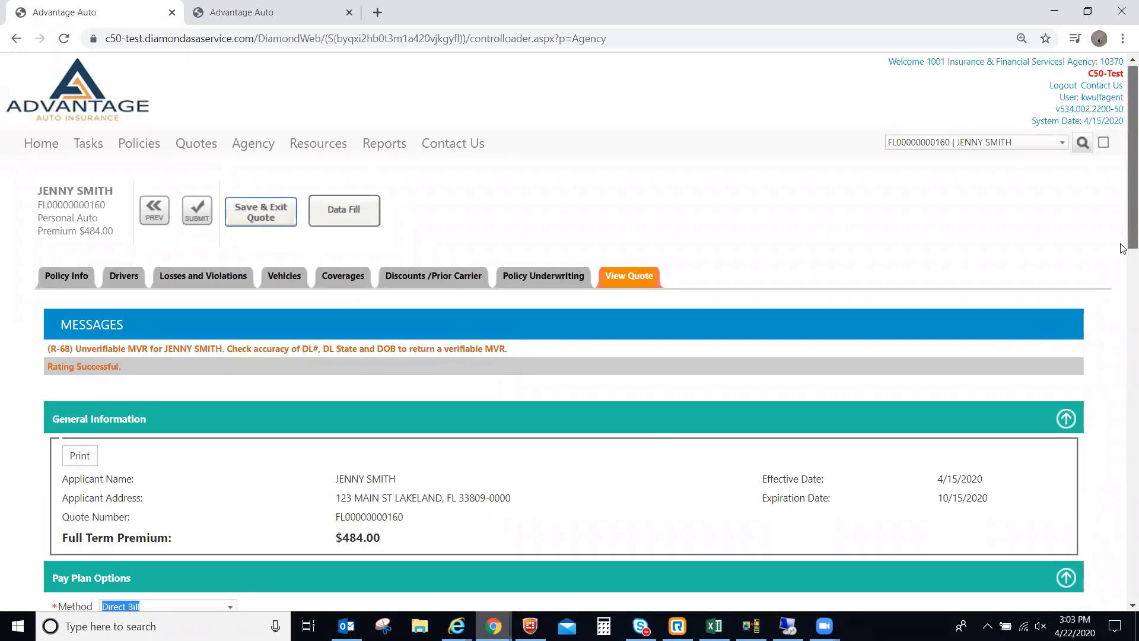
scroll(1122, 261, "down", 7)
scroll(1122, 273, "up", 7)
scroll(1122, 285, "down", 3)
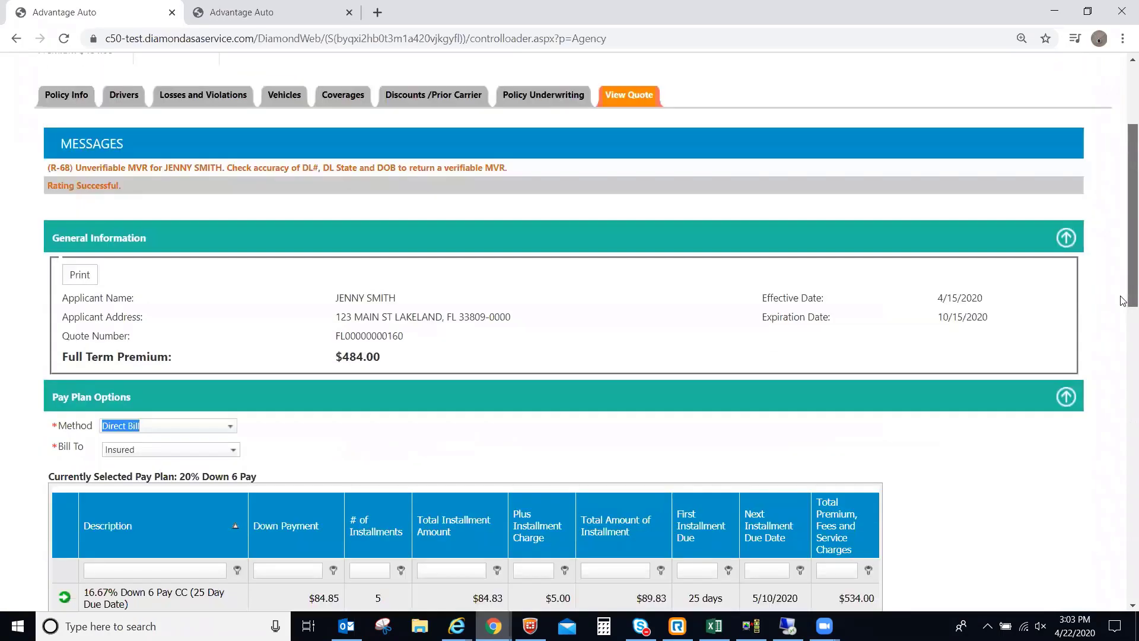
scroll(1123, 279, "up", 3)
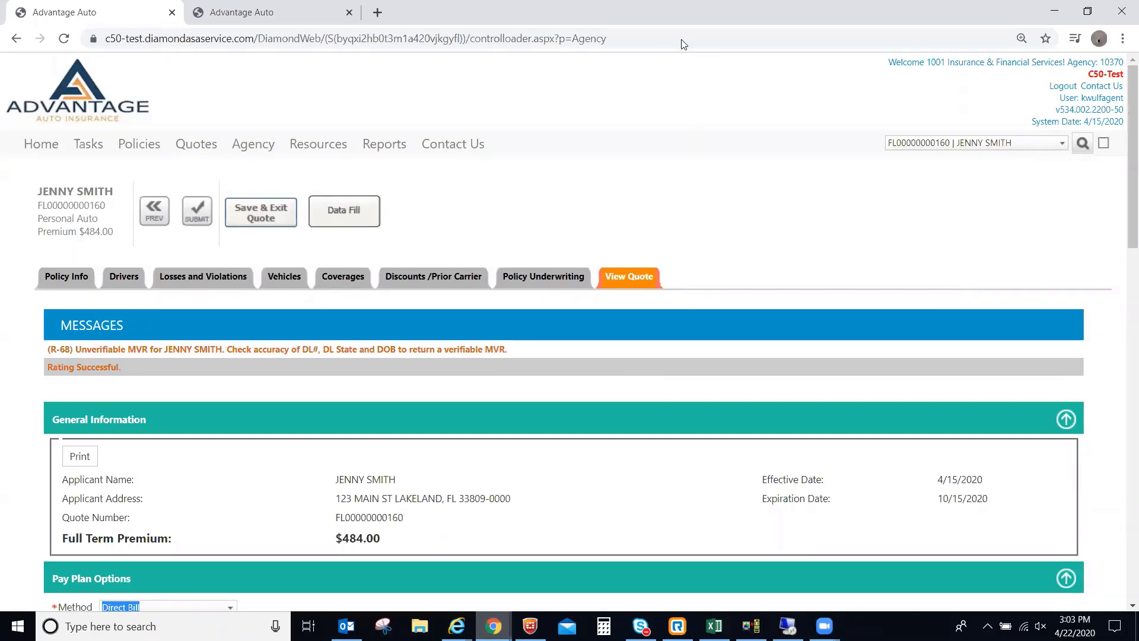
left_click(713, 230)
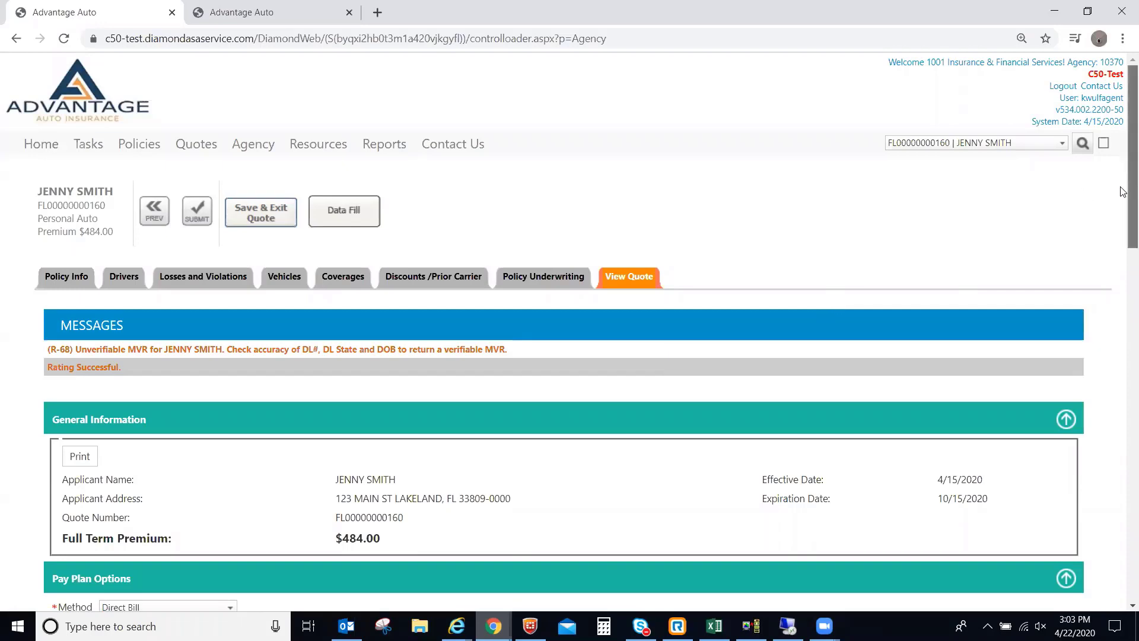
left_click_drag(1132, 206, 1122, 409)
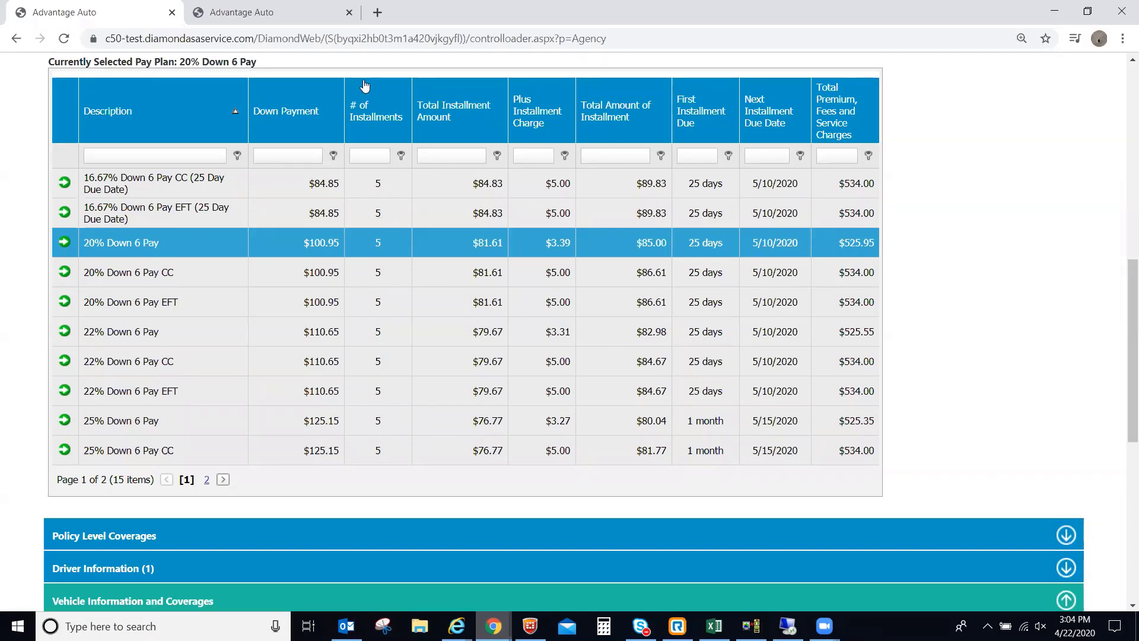
scroll(1099, 147, "up", 4)
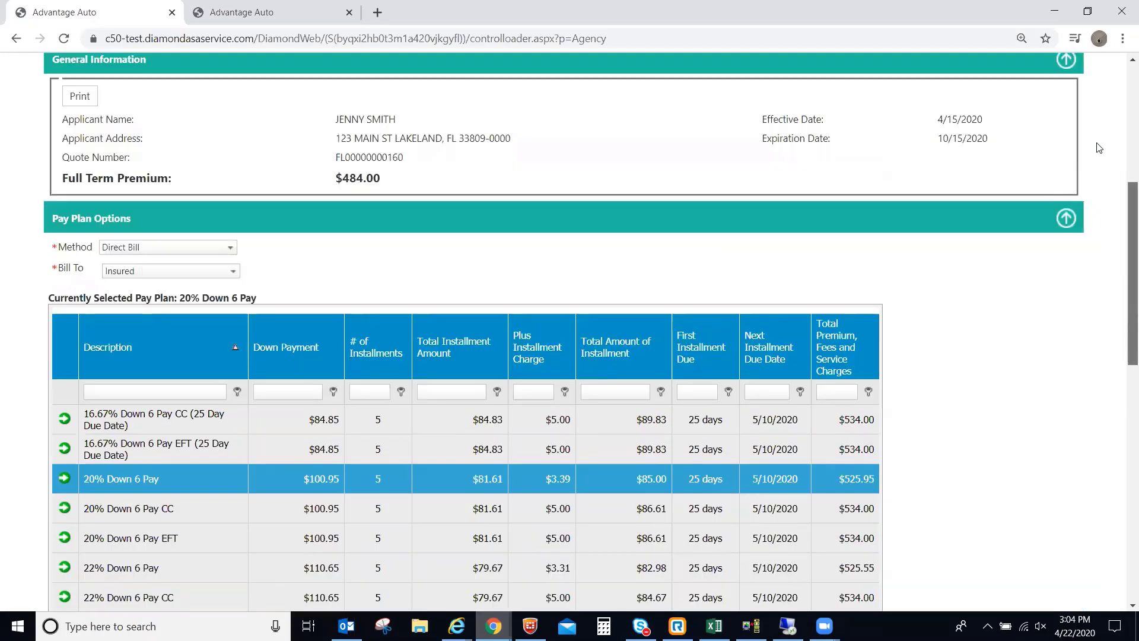
scroll(1098, 148, "up", 6)
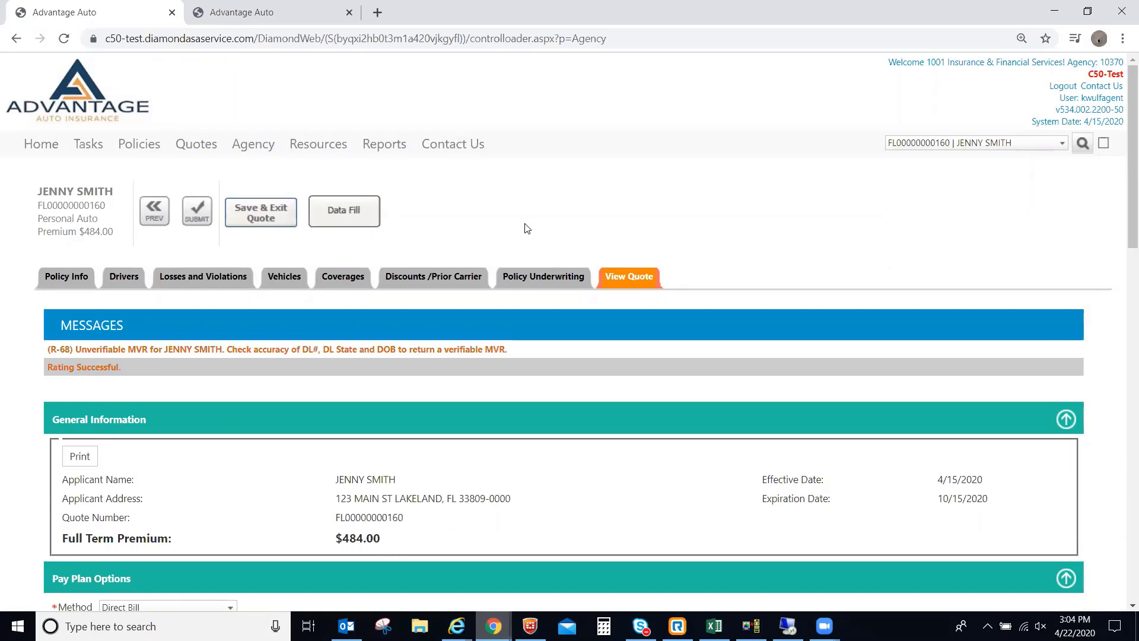
Submit the rated $484.00 quote, bringing up the no-changes-allowed warning.
left_click(198, 212)
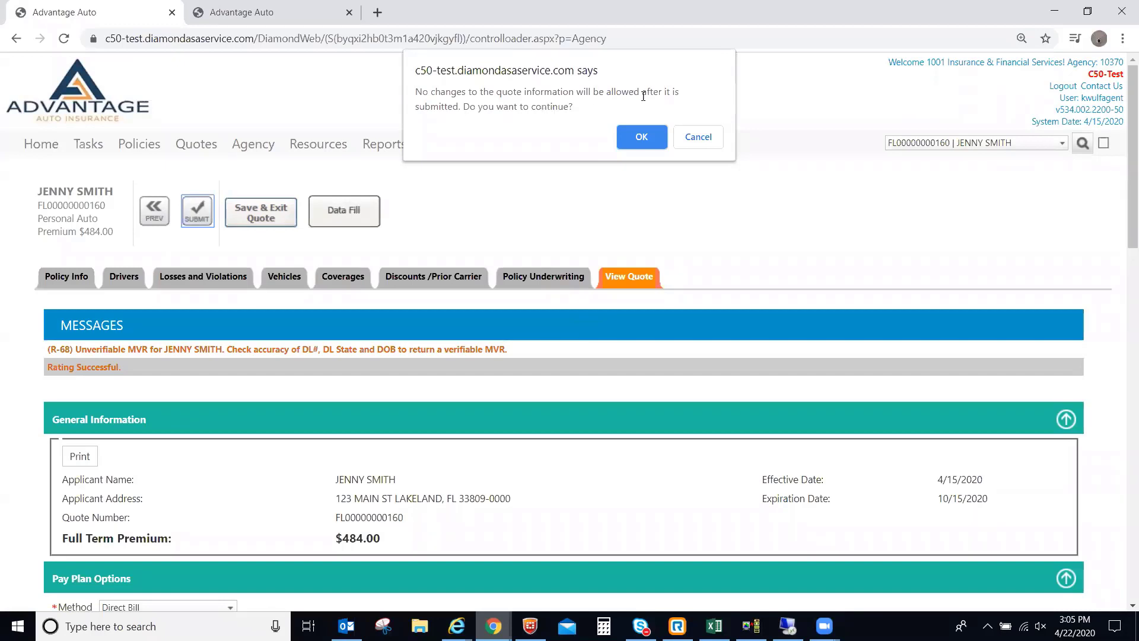
Confirm the submission so the FL M1207 and PL-11589 documents are listed for signing.
left_click(637, 138)
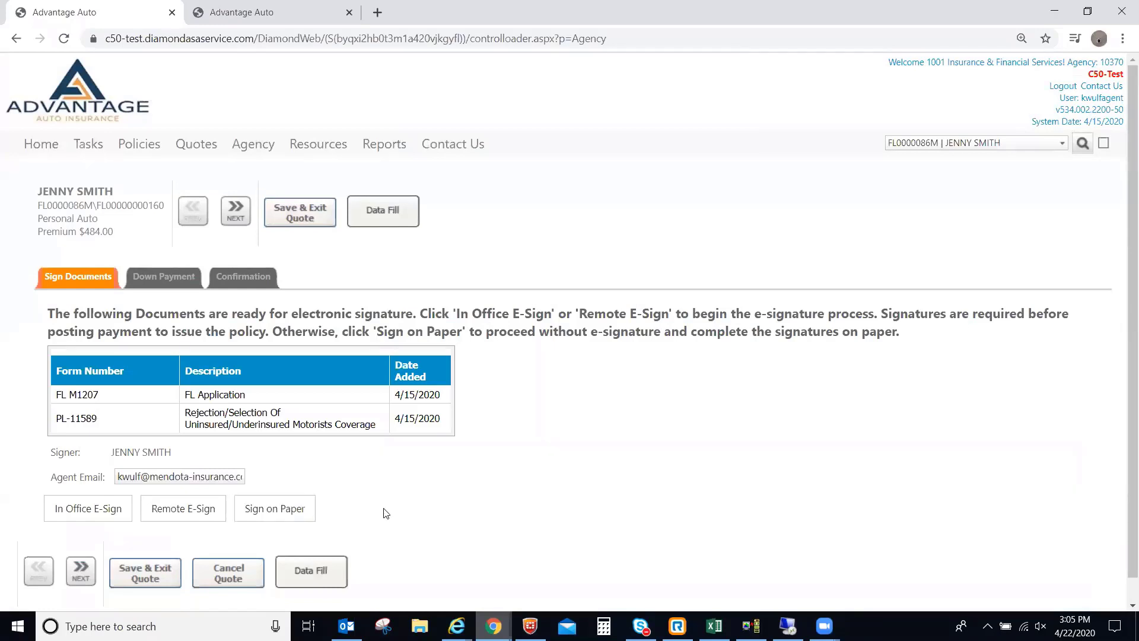
left_click(162, 477)
left_click(293, 467)
left_click(199, 510)
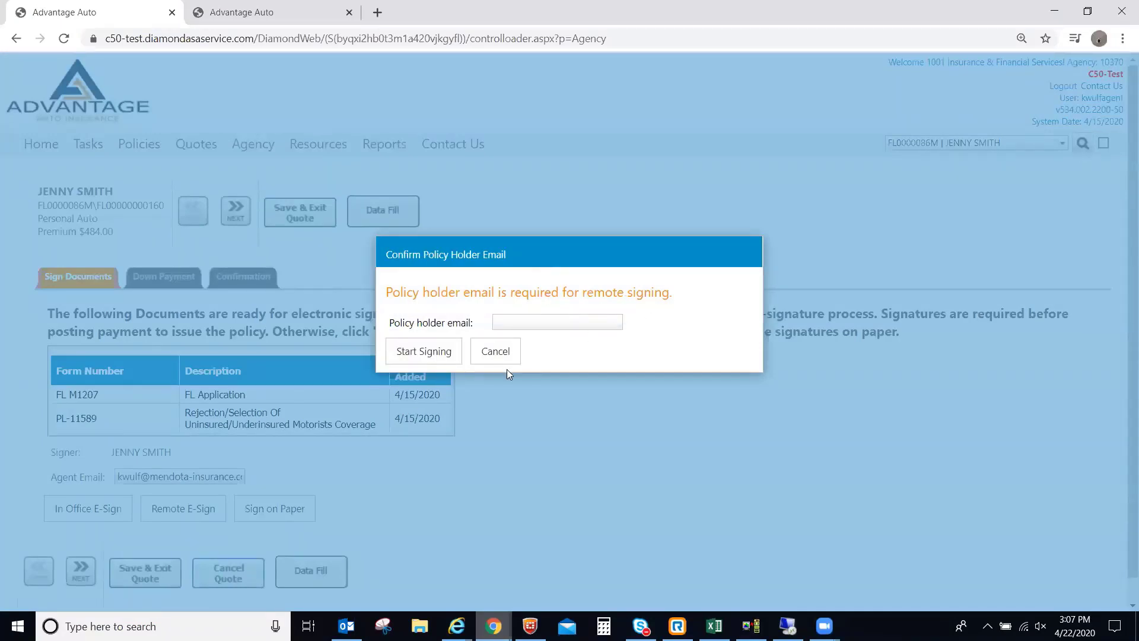
left_click(494, 353)
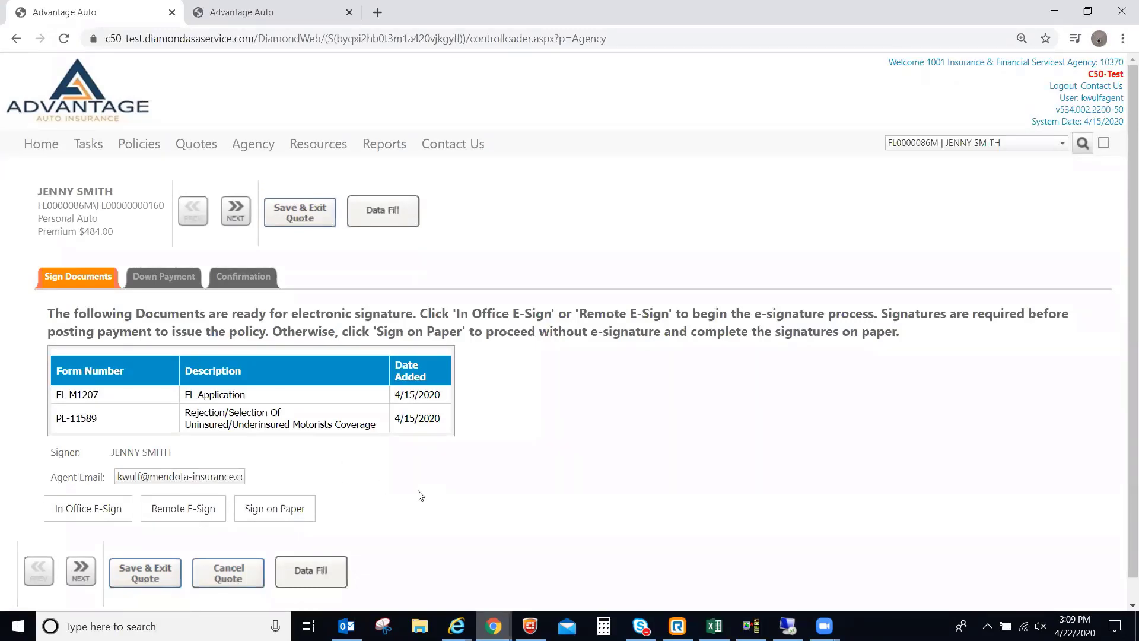
Choose Sign on Paper and select E-Check as the down payment method.
left_click(272, 510)
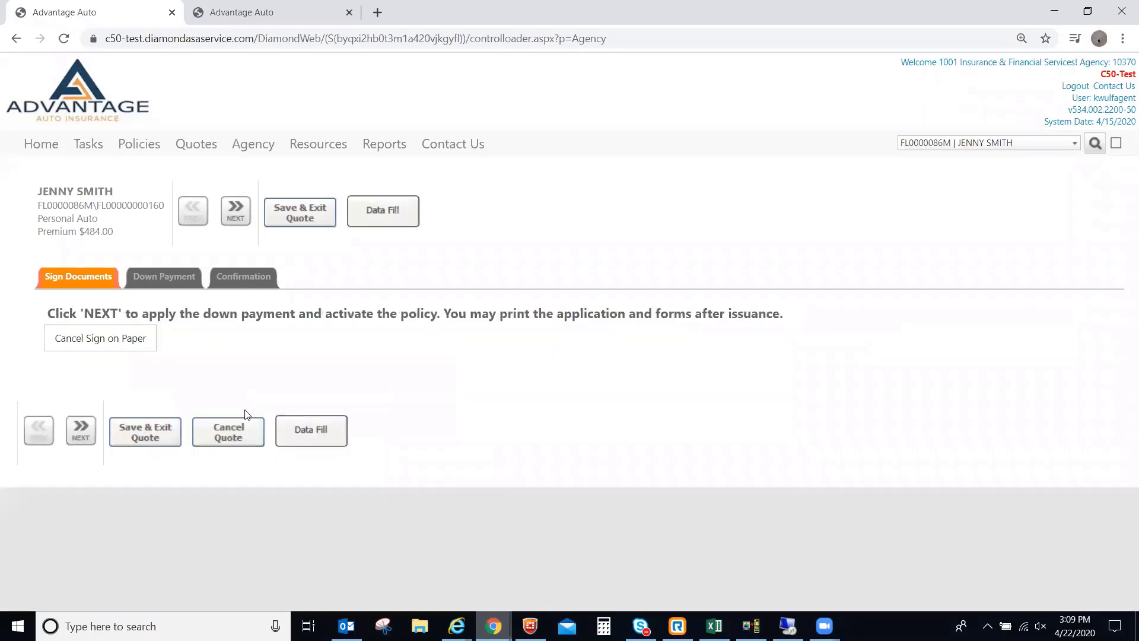
left_click(165, 277)
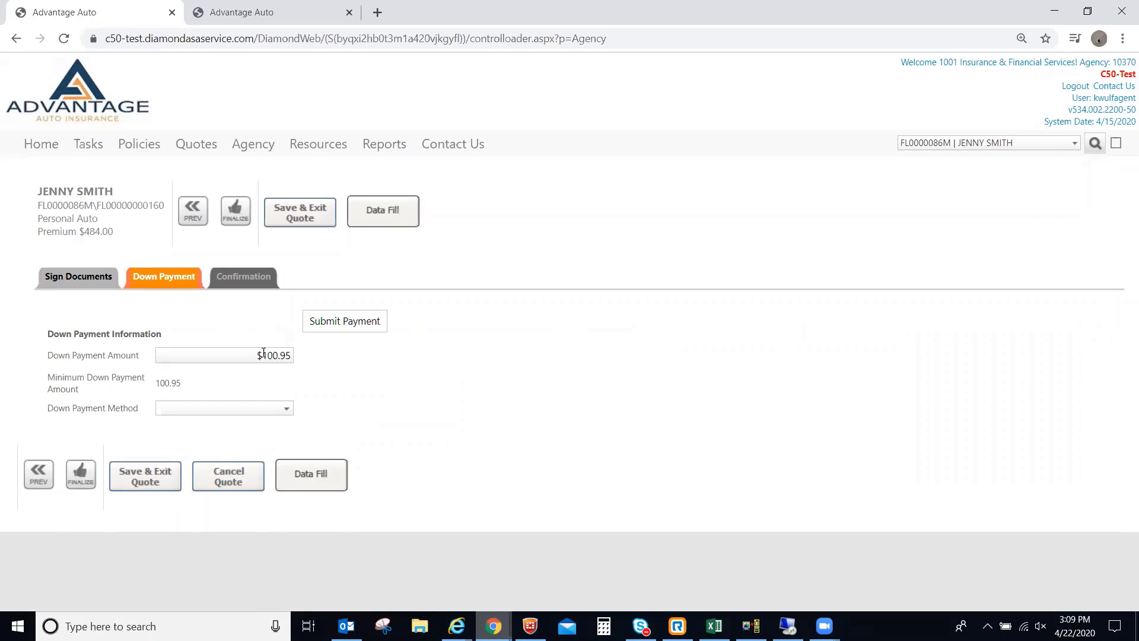
left_click(244, 408)
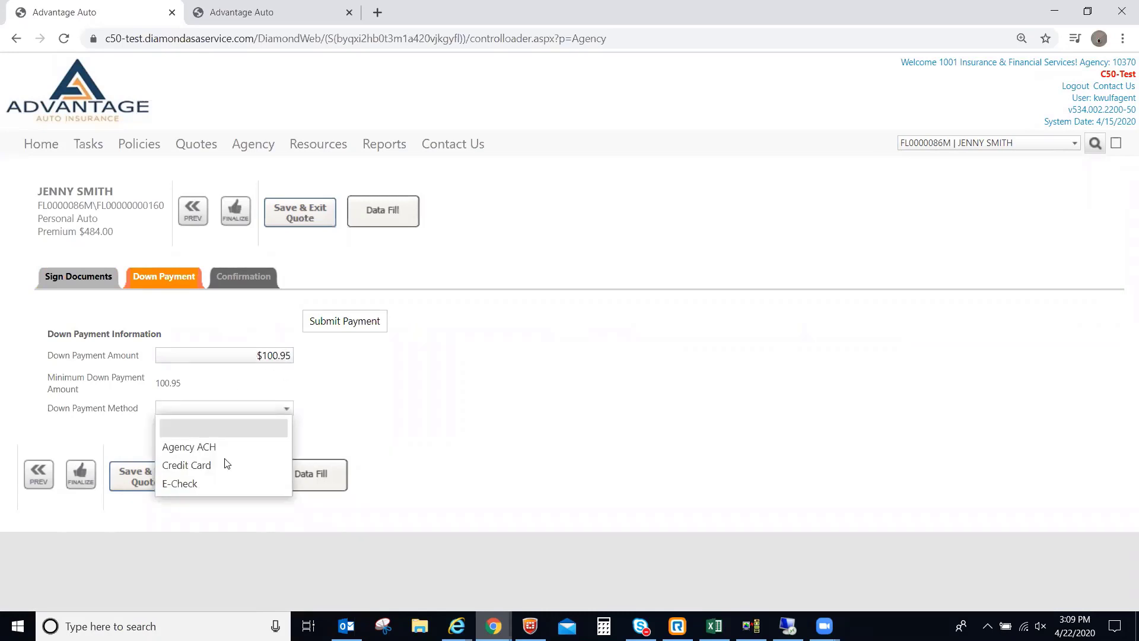
left_click(219, 482)
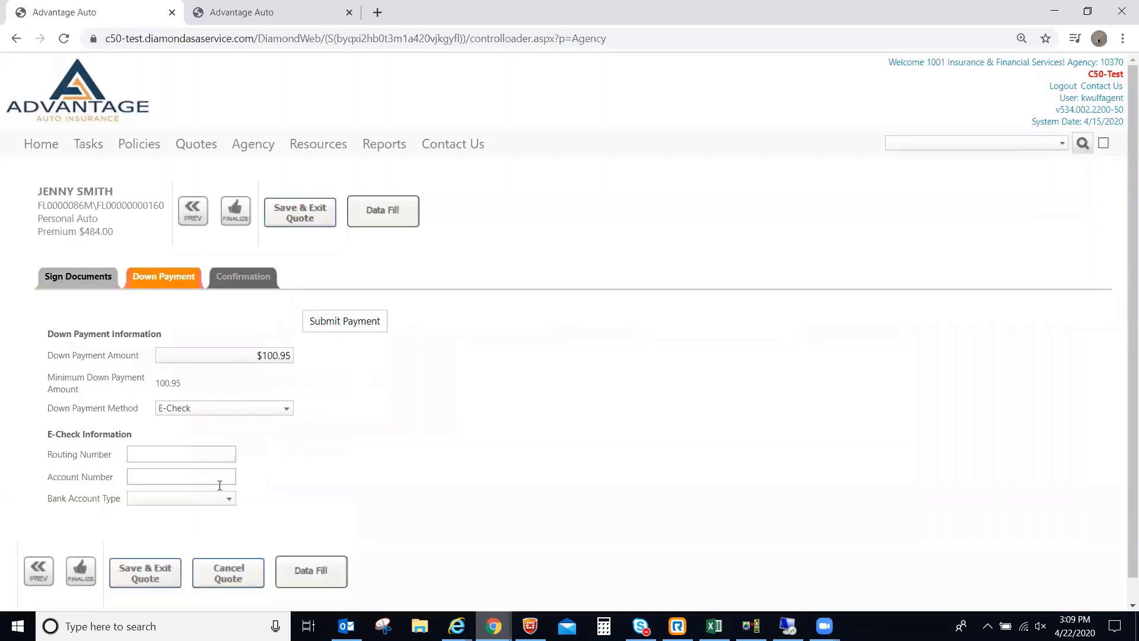
Enter the bank routing and account numbers and set the account type to Checking.
left_click(168, 454)
type("123456")
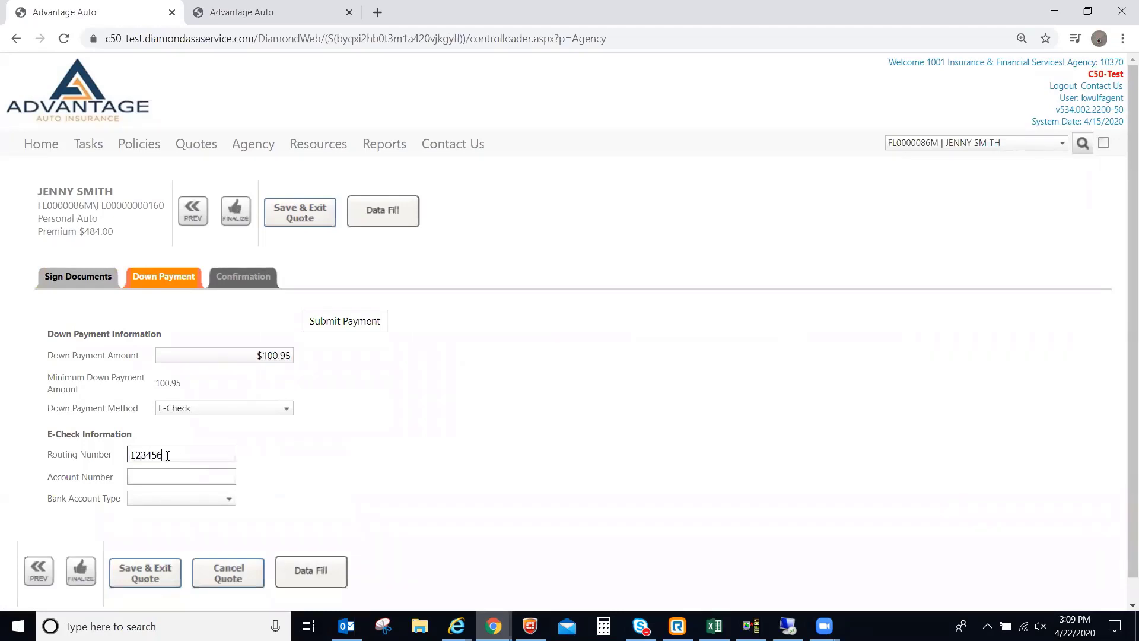
type("789")
key("Tab")
type("111")
key("Tab")
type("Checking")
key("Tab")
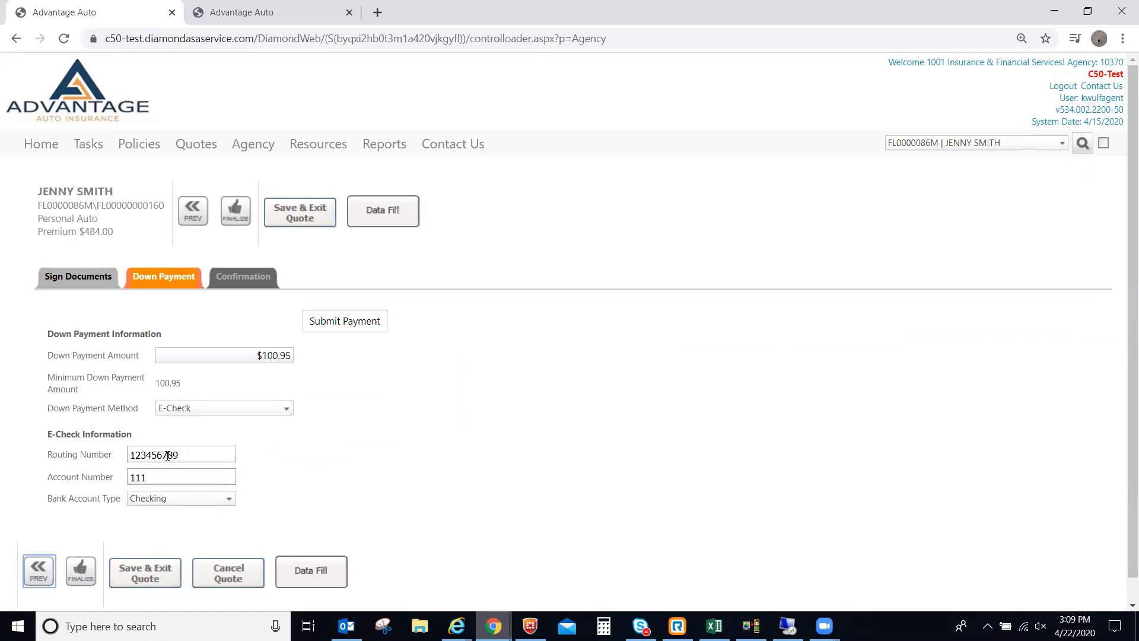
left_click(368, 479)
Apply the $100.95 E-Check down payment and issue the policy, showing its Confirmation.
left_click(340, 321)
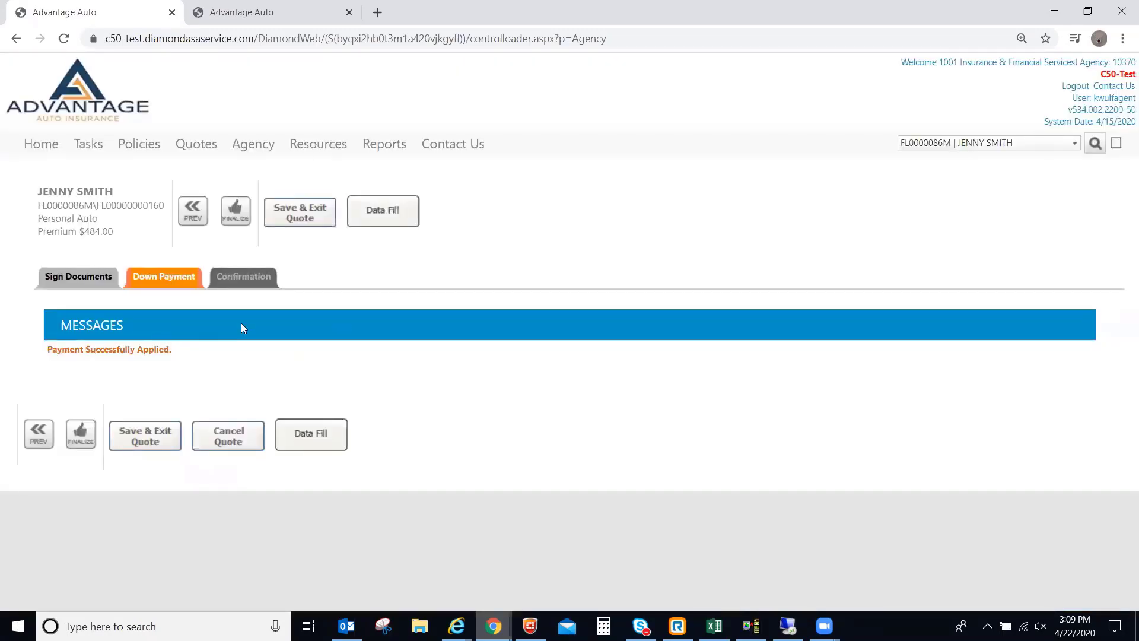
left_click(249, 277)
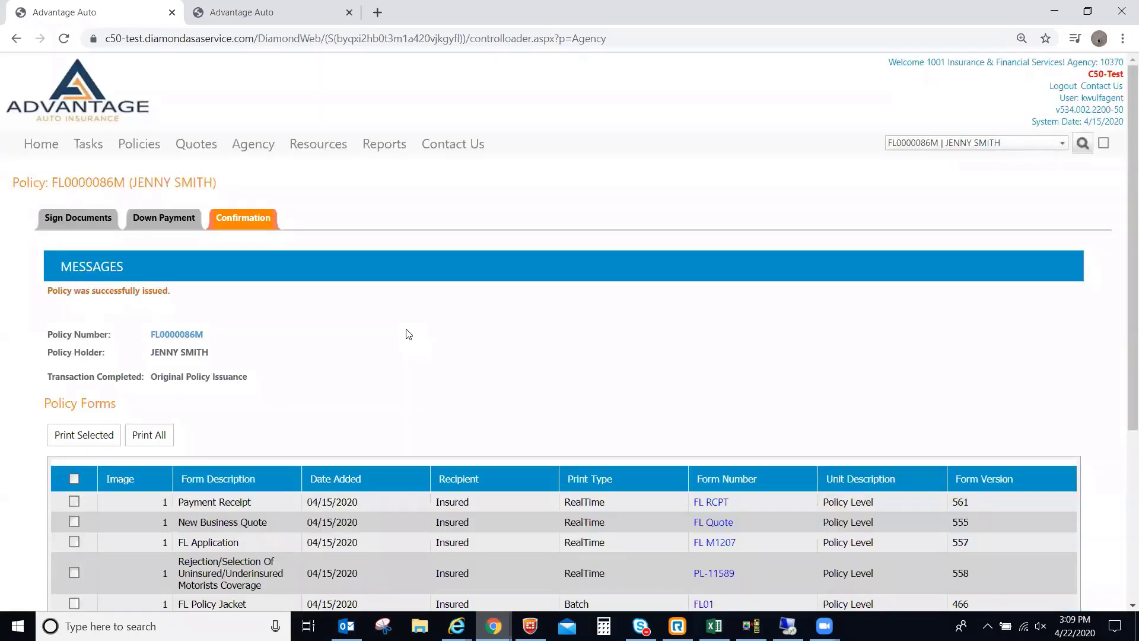
Check the policy-issued message and scroll through the 13 policy forms dated 04/15/2020.
left_click_drag(207, 335, 149, 335)
left_click(221, 352)
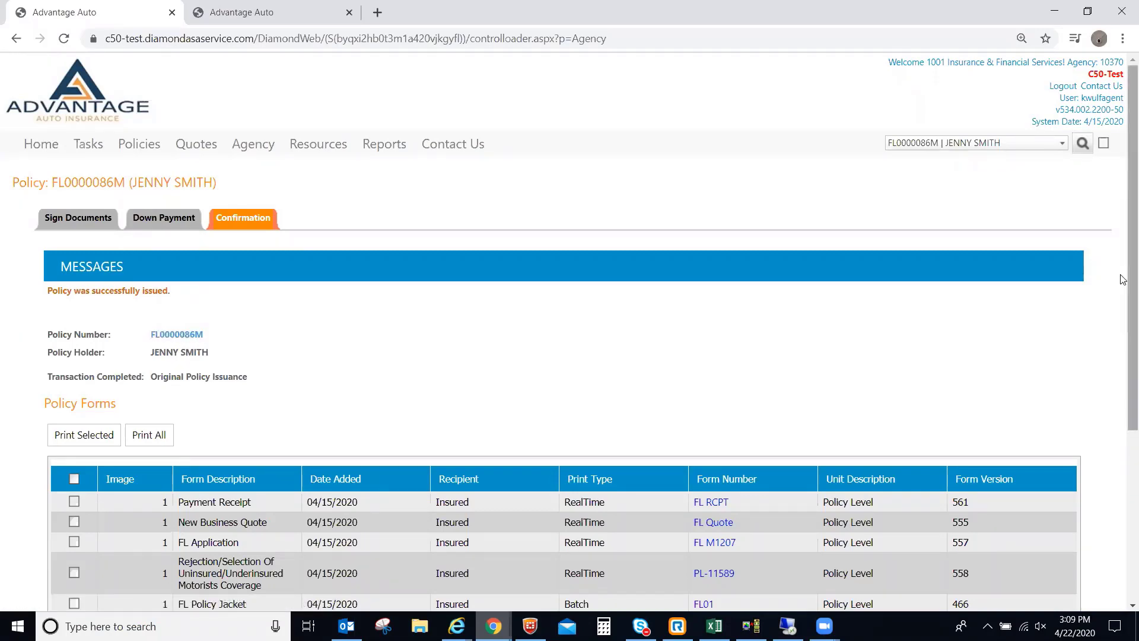
scroll(1123, 280, "down", 4)
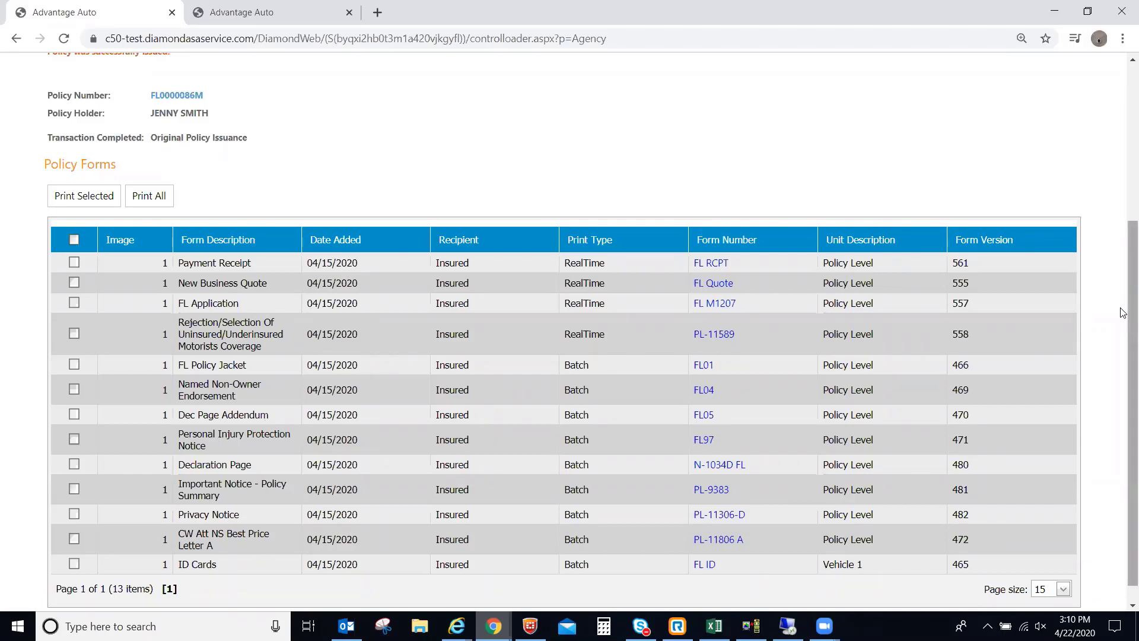
left_click_drag(1124, 312, 1123, 252)
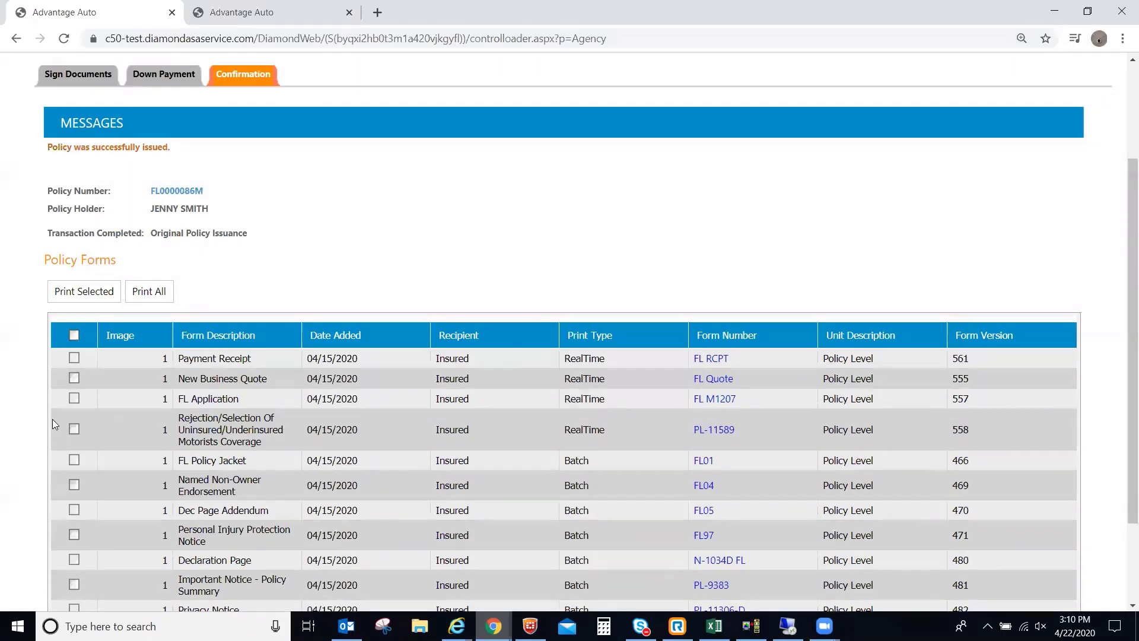
left_click(149, 291)
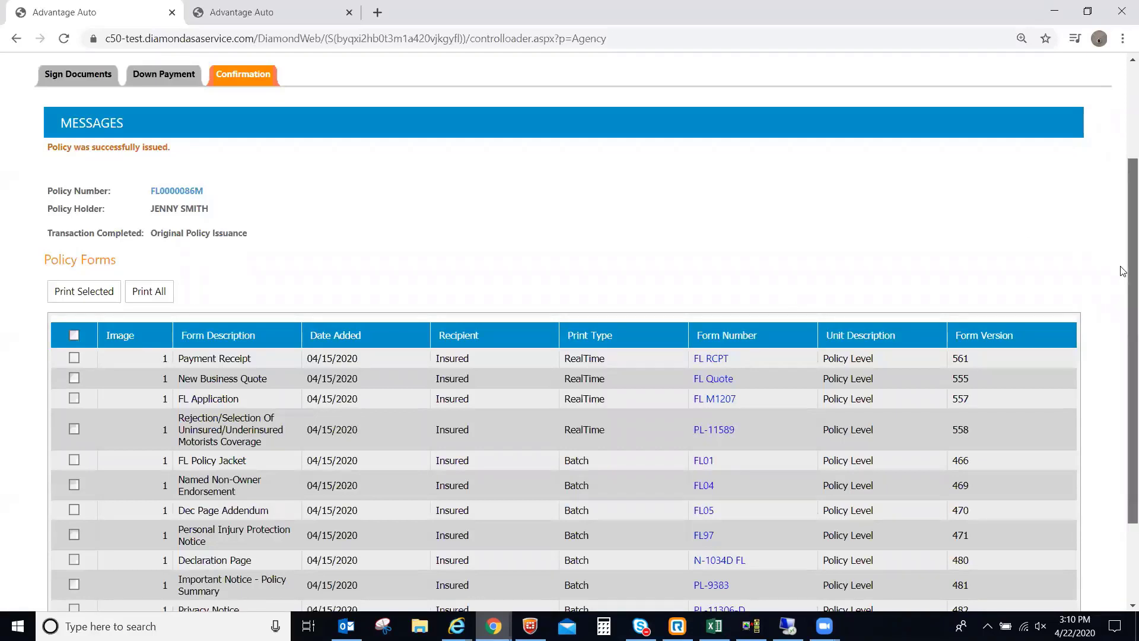
scroll(1123, 271, "down", 2)
scroll(1124, 297, "up", 3)
scroll(1123, 332, "down", 2)
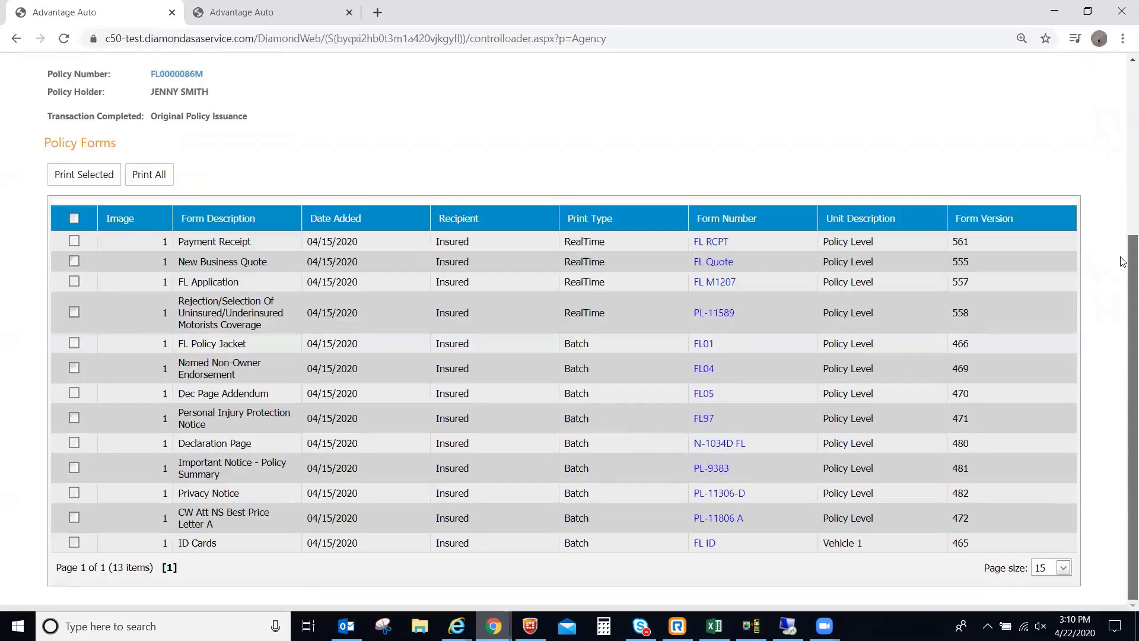
scroll(1120, 249, "up", 3)
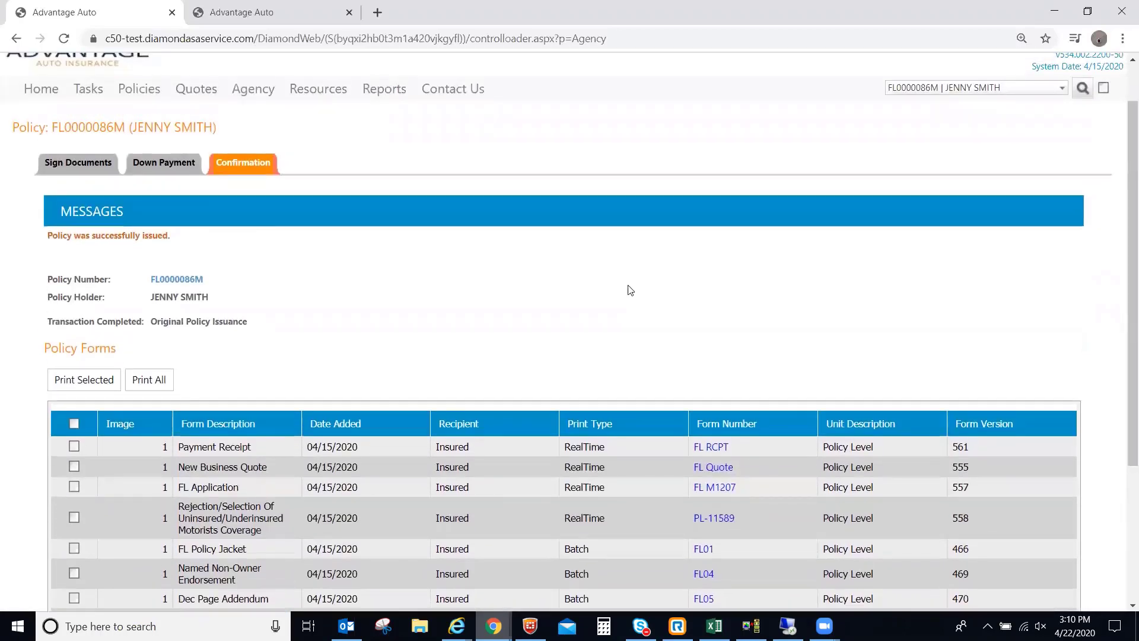
scroll(1123, 332, "down", 2)
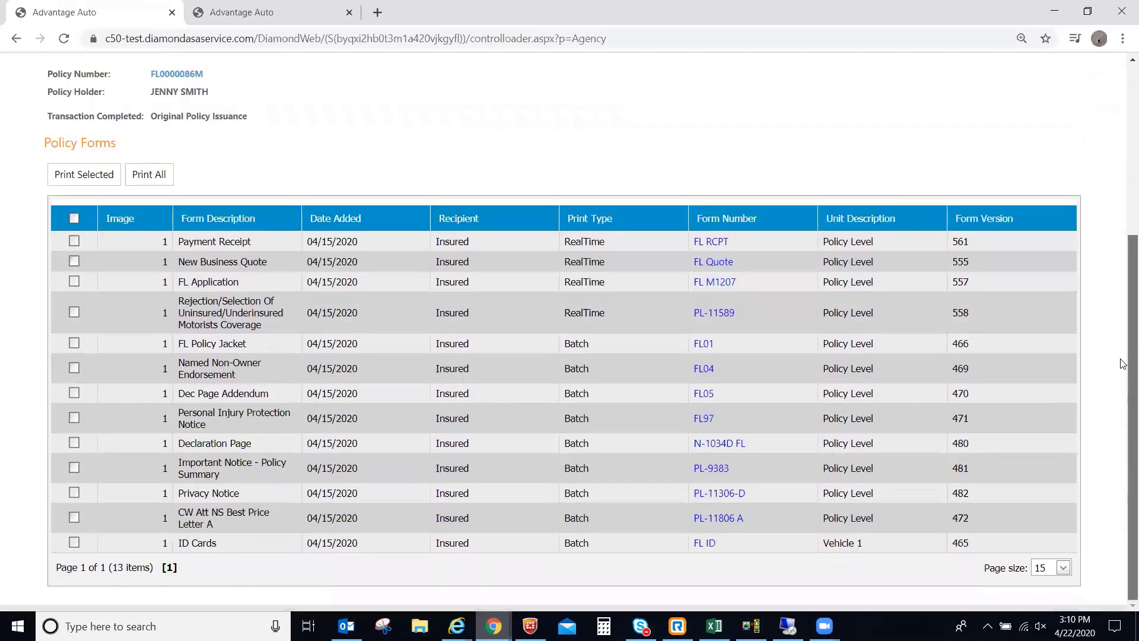
scroll(1123, 300, "up", 3)
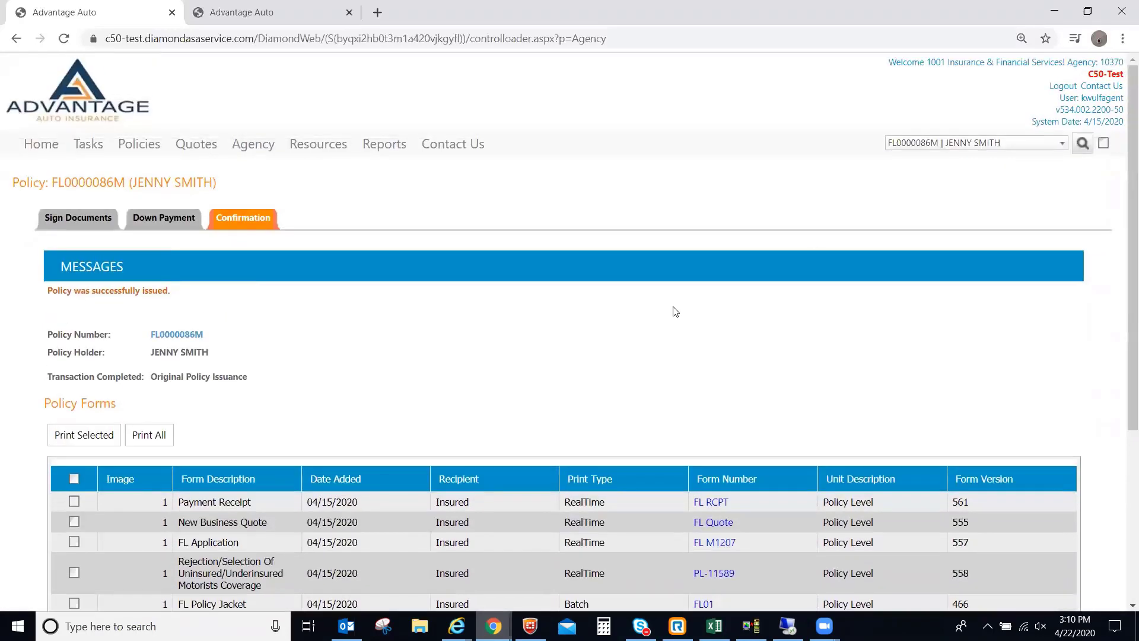